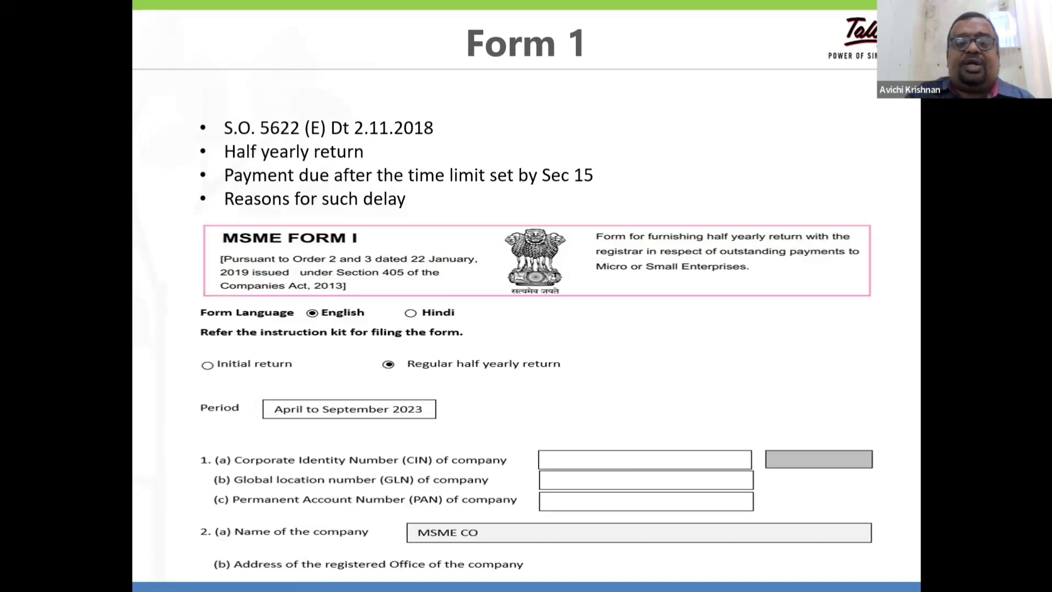
- Advance the presentation to the MSME Features in Tally slide and switch to TallyPrime's company selection
key("Right")
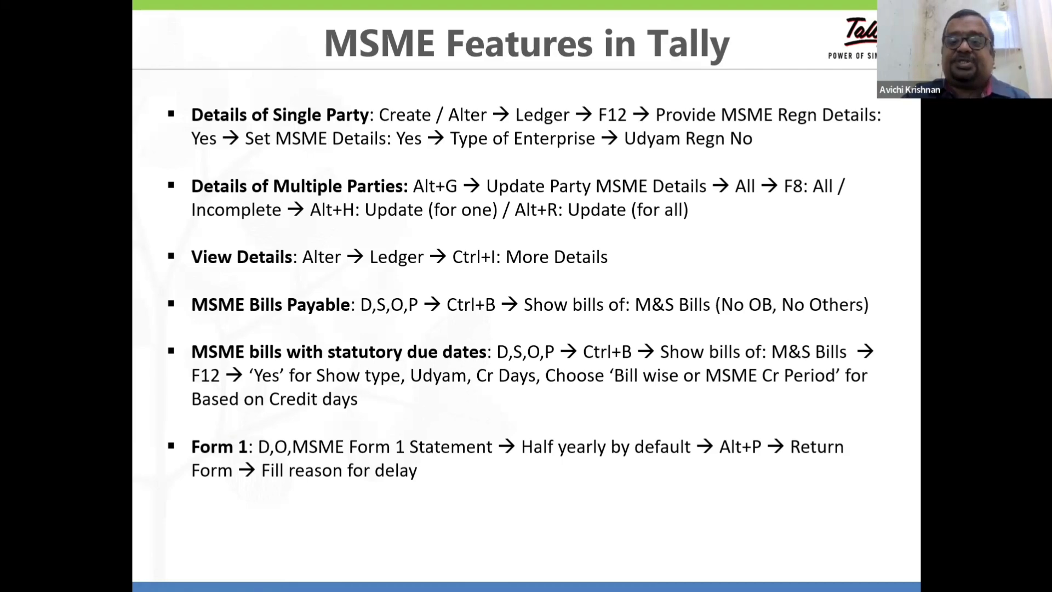
key("alt+Tab")
key("alt+Tab")
key("alt+Tab")
key("alt+Tab")
key("alt+Tab")
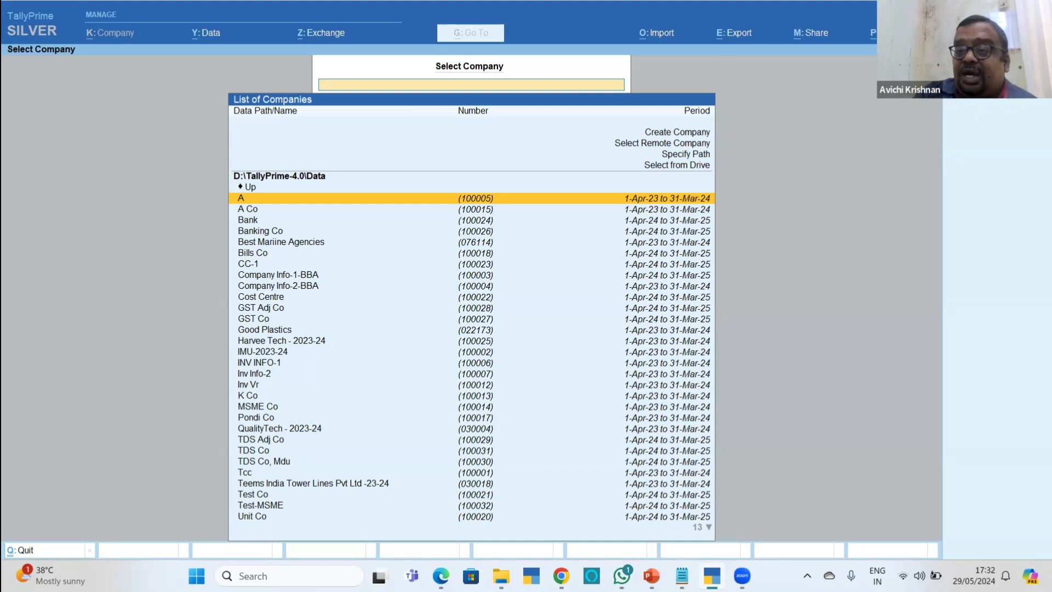
- View the About information and examine the installed TallyPrime release, and return to the company selection
key("F1")
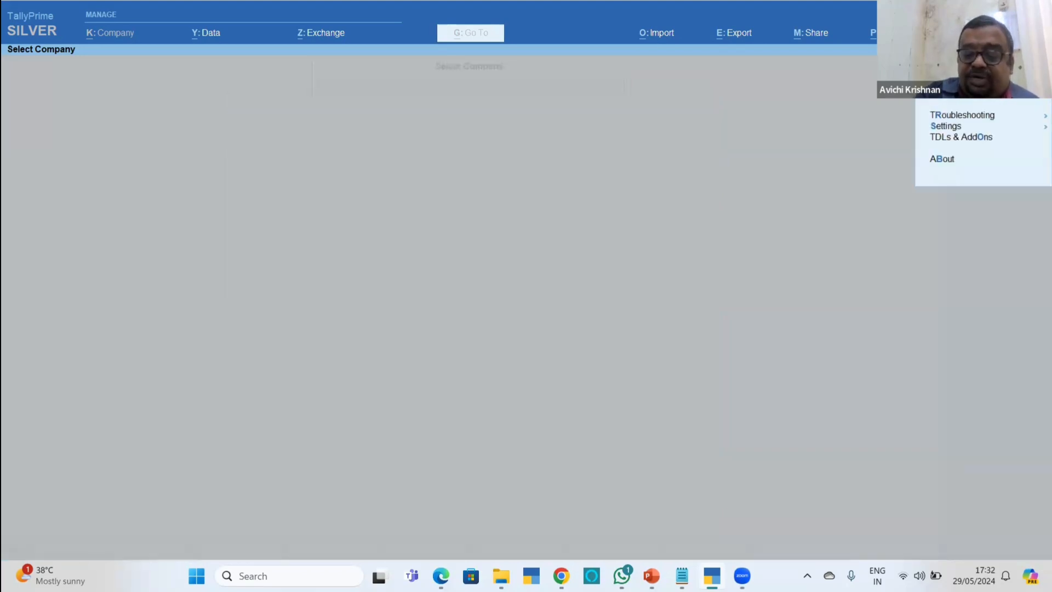
key("Down")
key("Down")
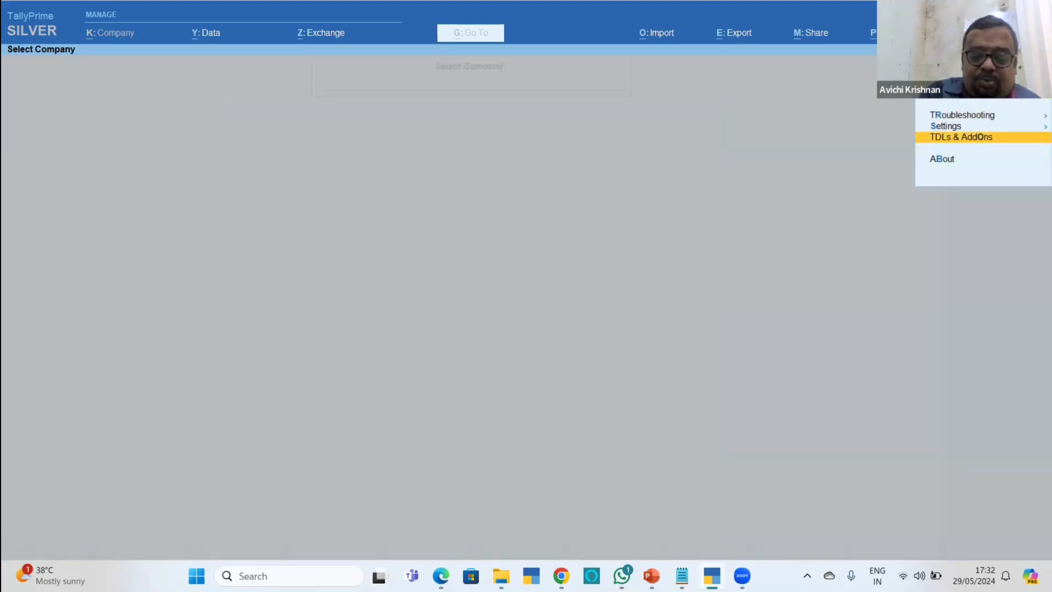
key("b")
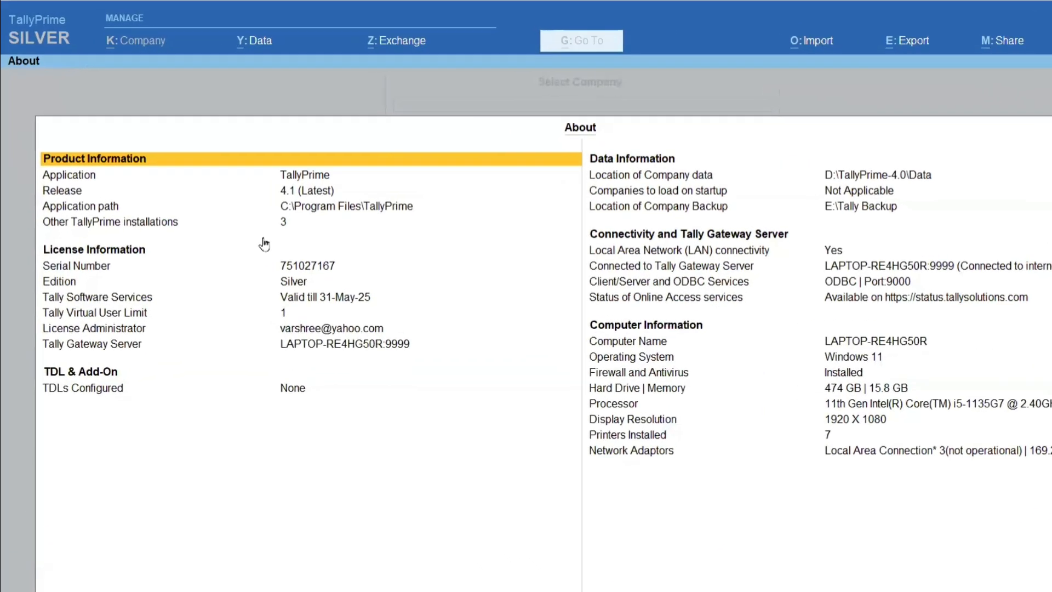
key("Down")
key("Down")
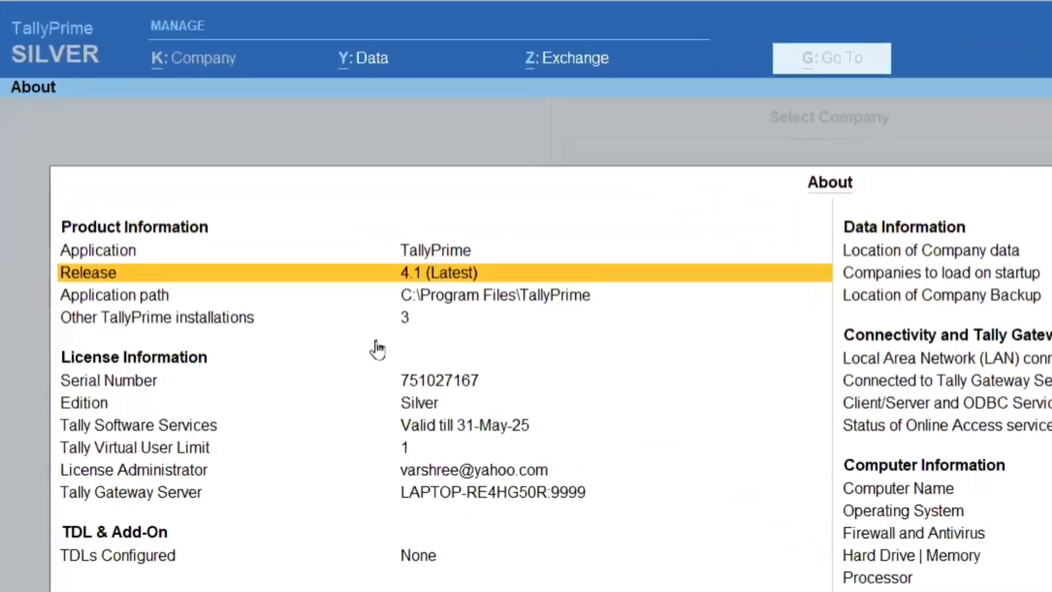
key("Up")
key("Up")
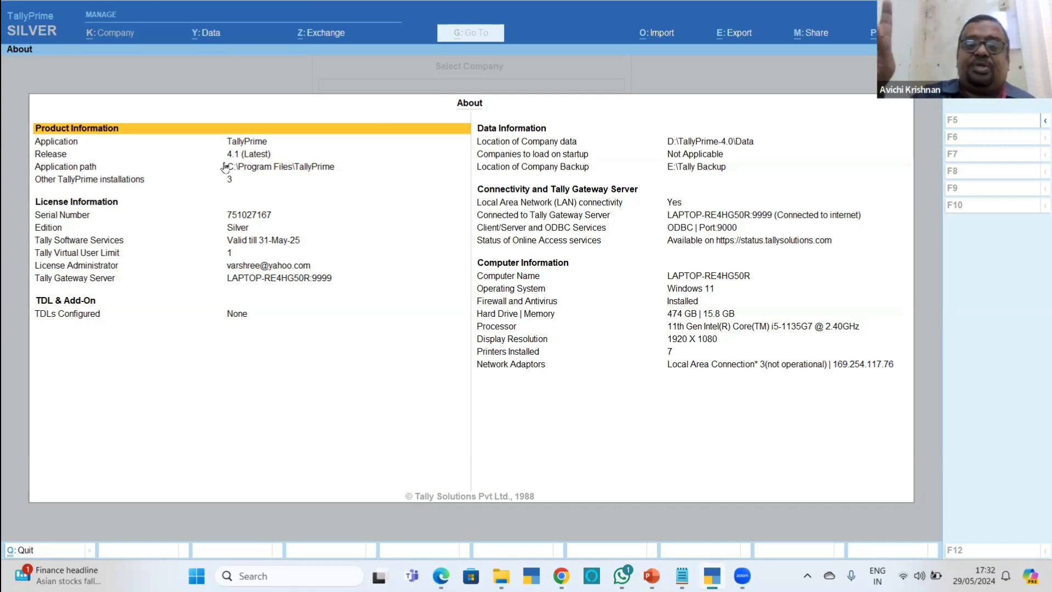
key("Down")
key("Down")
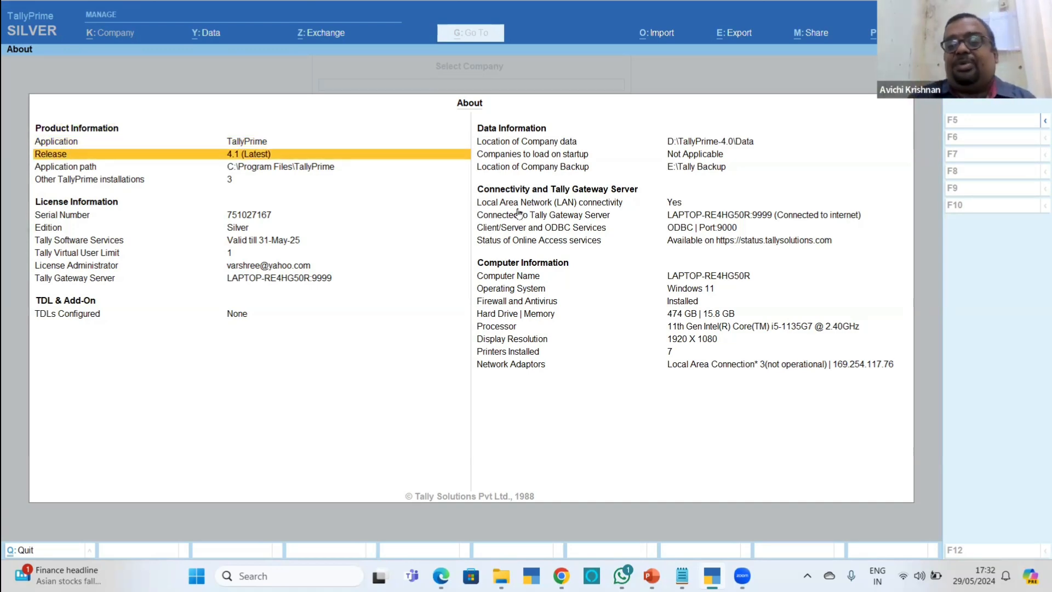
key("Escape")
- Find the company MSME Co in the company list and load it
type("msme")
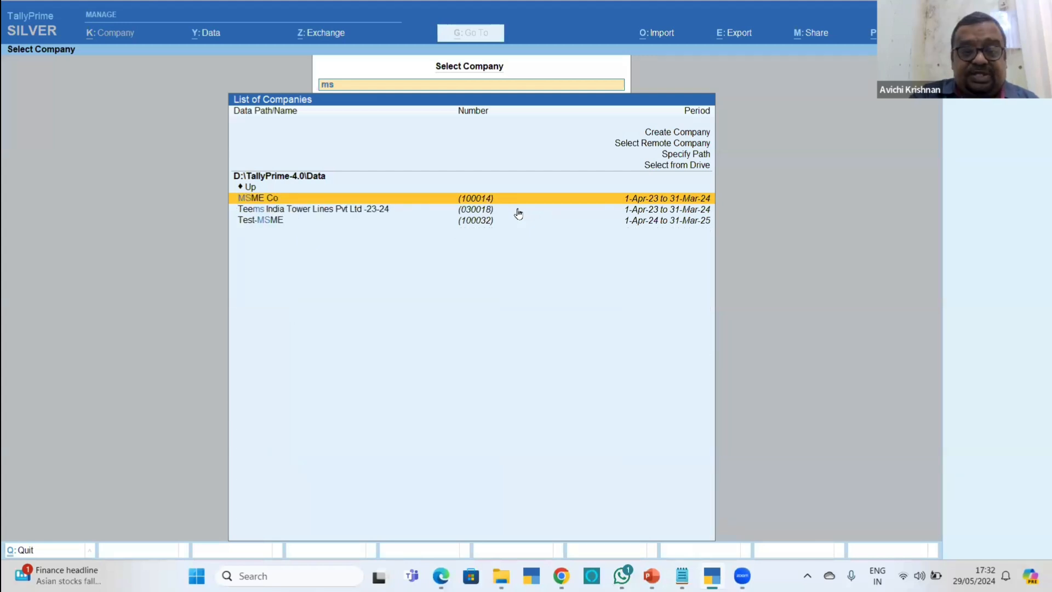
key("Return")
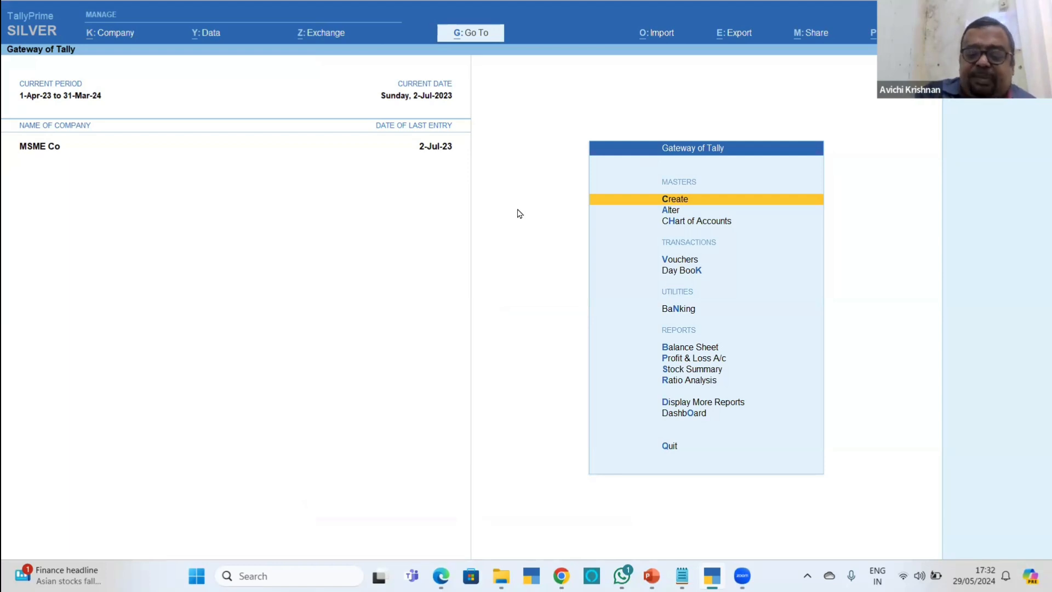
- View the extra options in MSME Co's company features by setting Show more features to Yes, and set it back to No
key("F11")
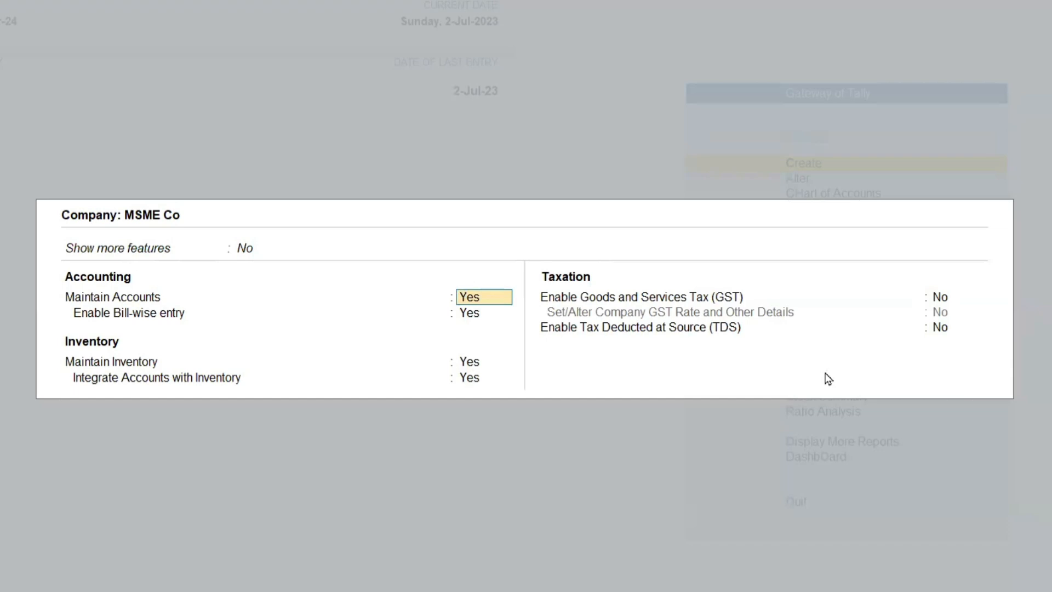
key("Up")
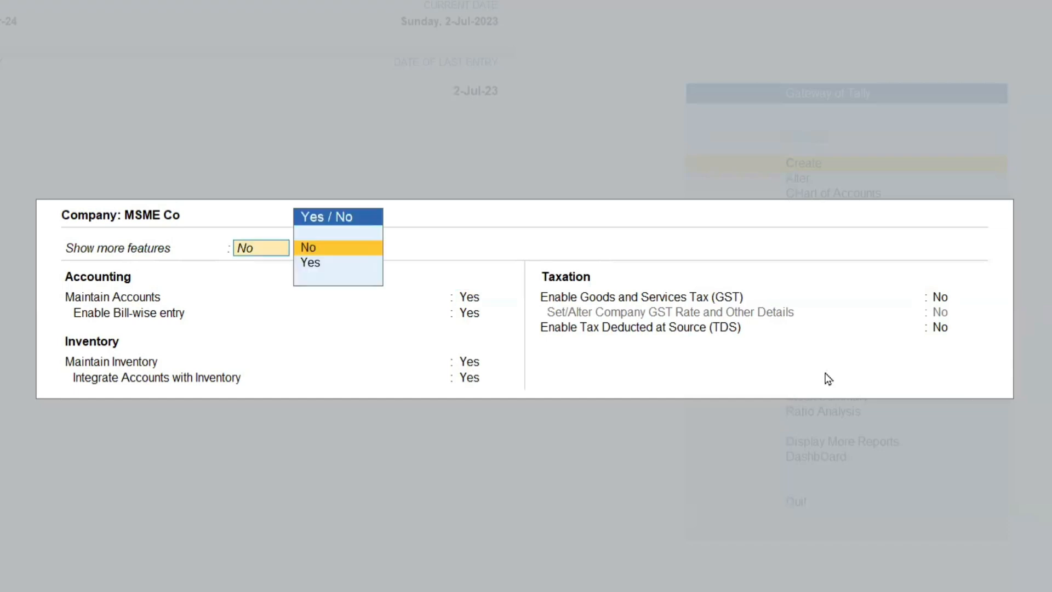
key("Down")
key("Return")
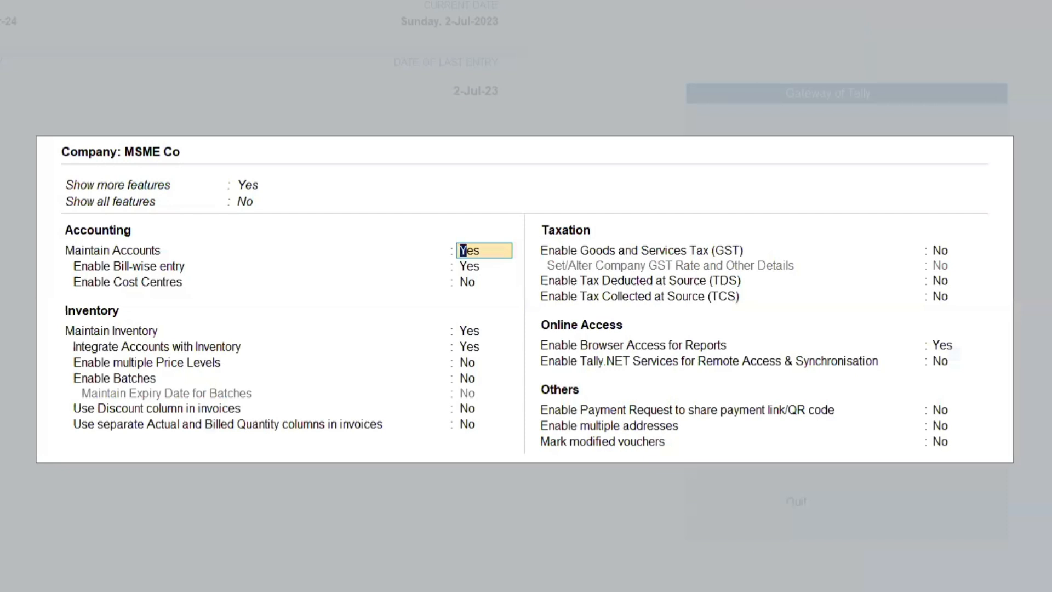
key("Up")
key("Up")
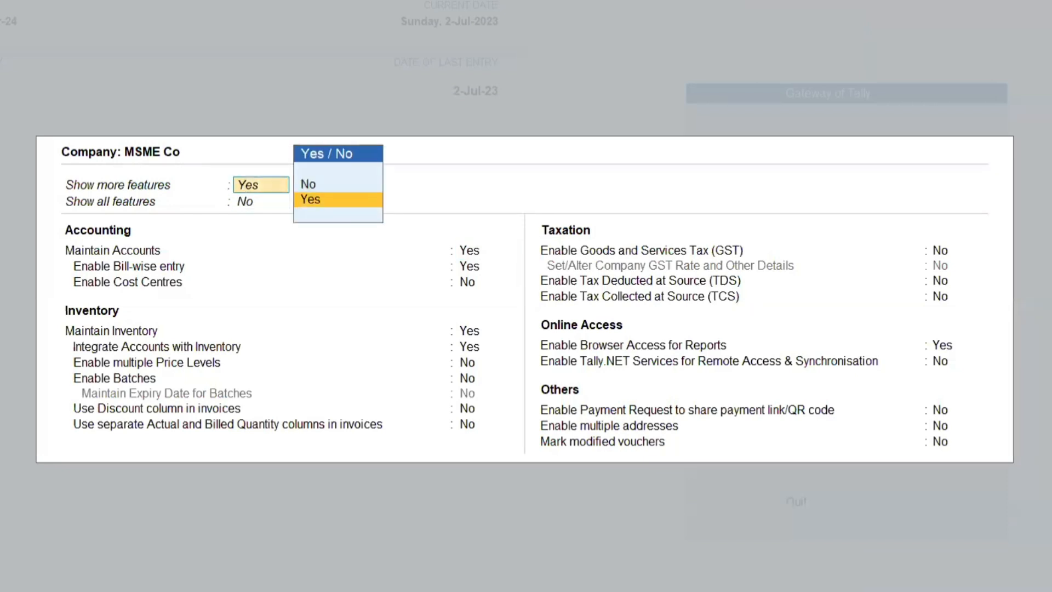
key("Down")
key("Return")
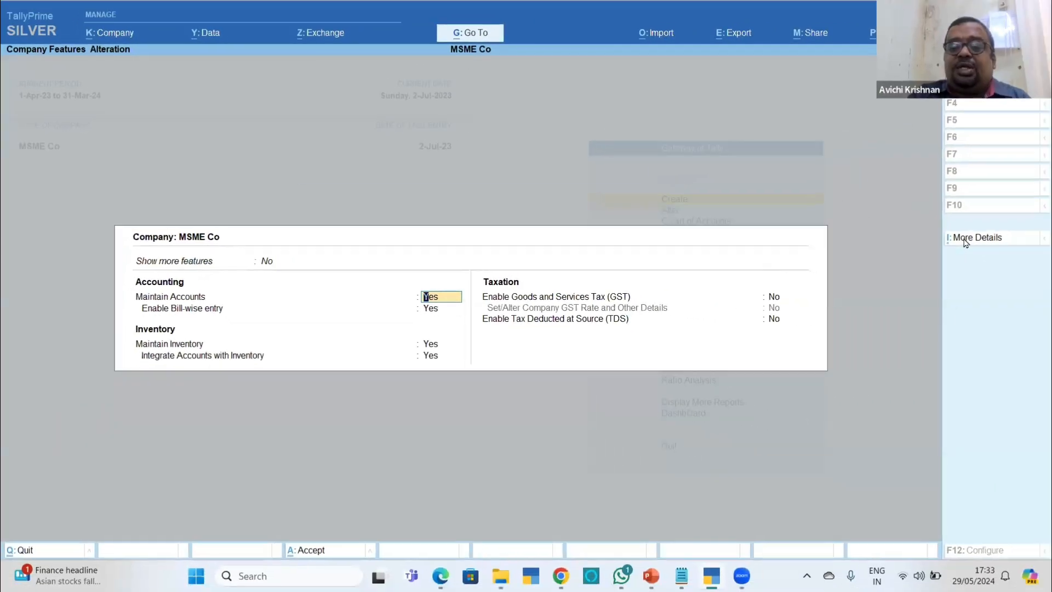
- Look at Credit Days Allowed for Micro & Small Parties among the company's additional details, and quit the company features
left_click(965, 240)
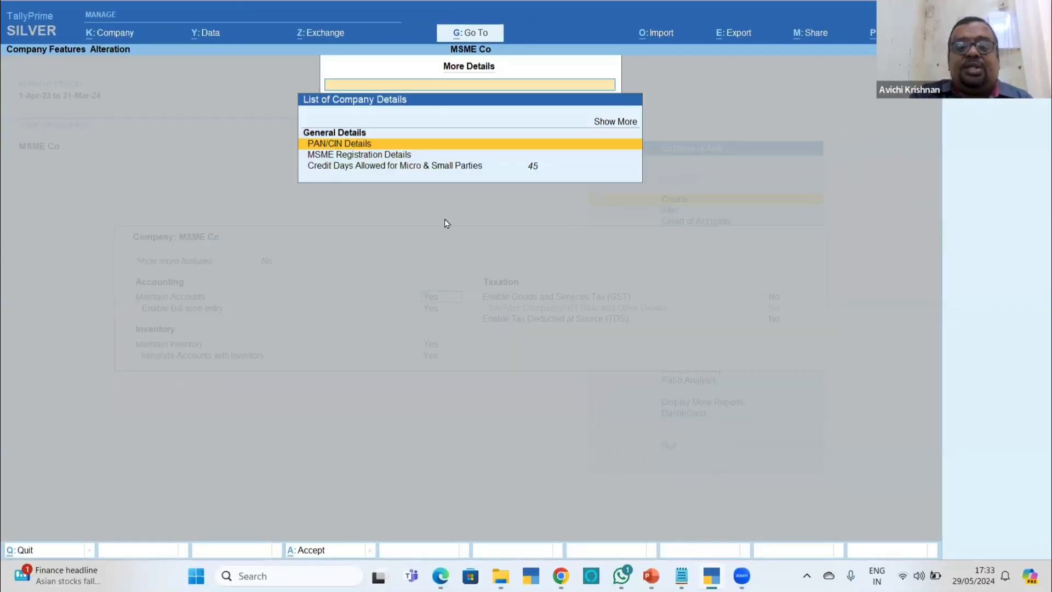
key("Down")
key("Down")
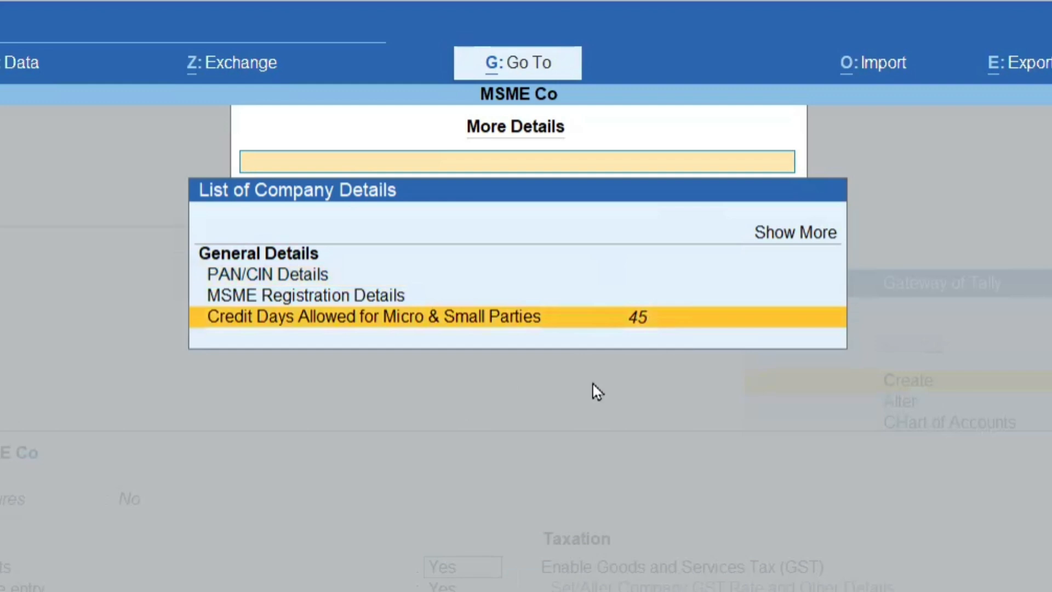
key("Escape")
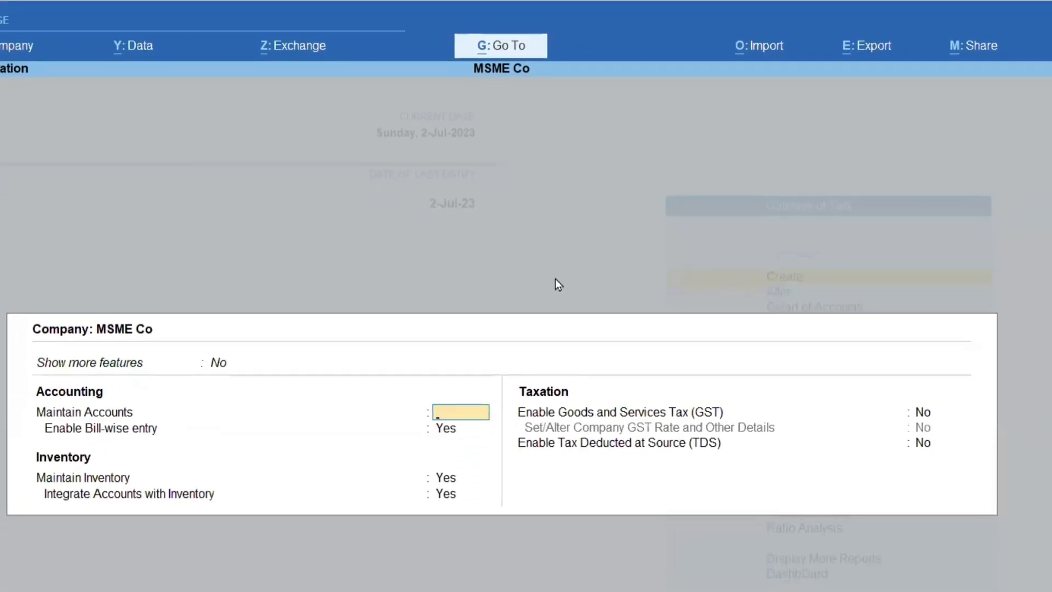
key("Escape")
key("y")
- Reopen the company features and re-examine the credit days entry for micro and small parties, and return to the Gateway of Tally
key("F11")
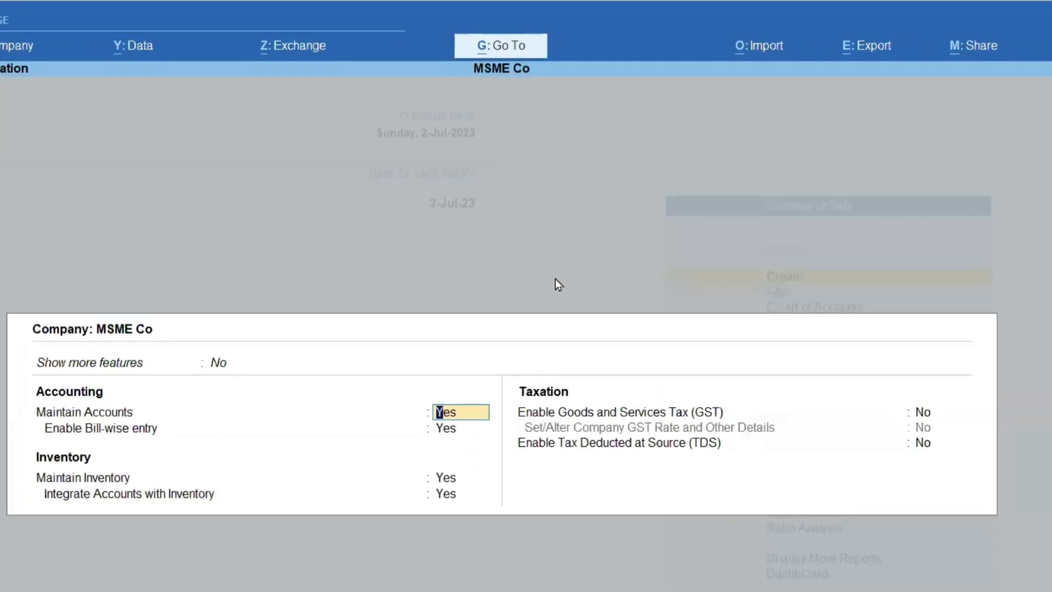
key("ctrl+a")
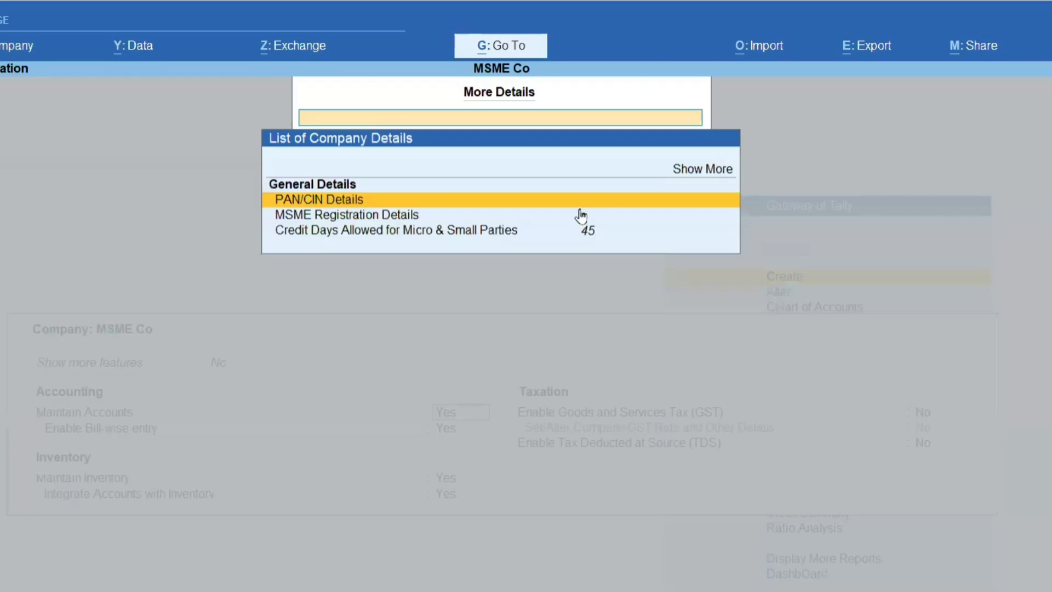
key("Down")
key("Down")
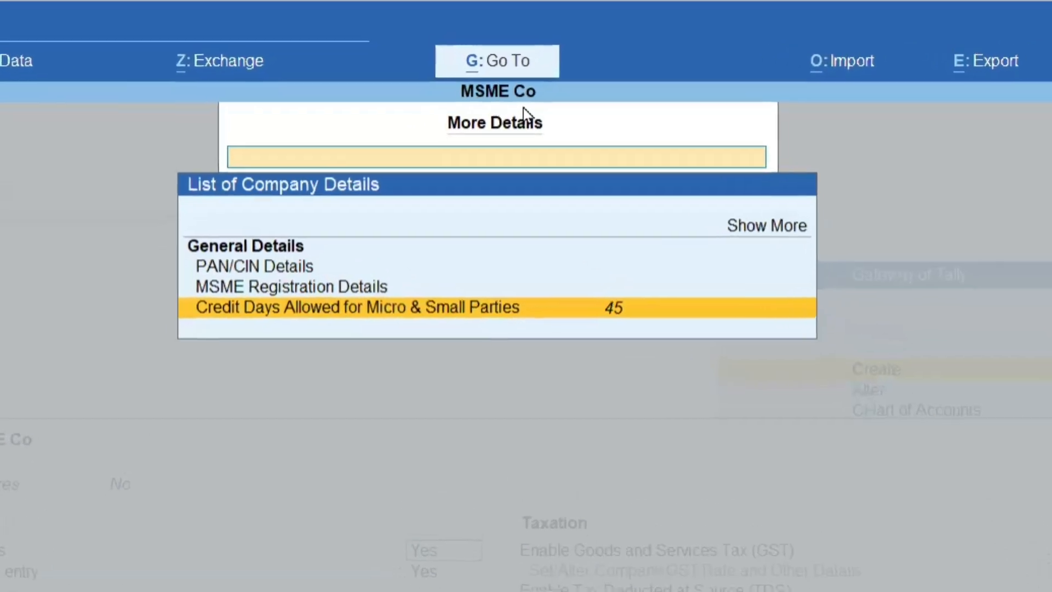
key("Return")
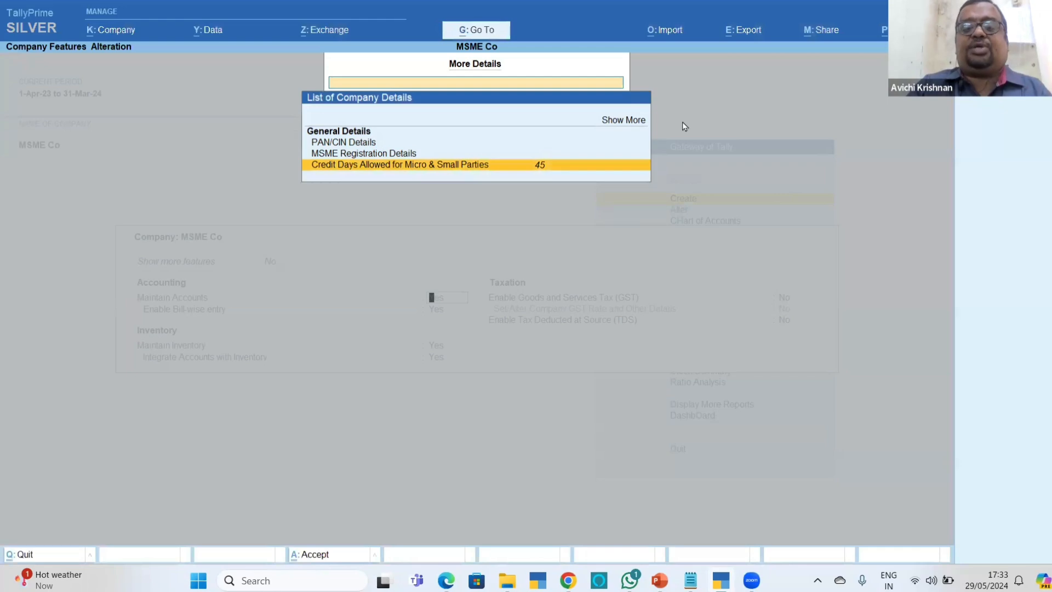
key("Escape")
key("Escape")
key("y")
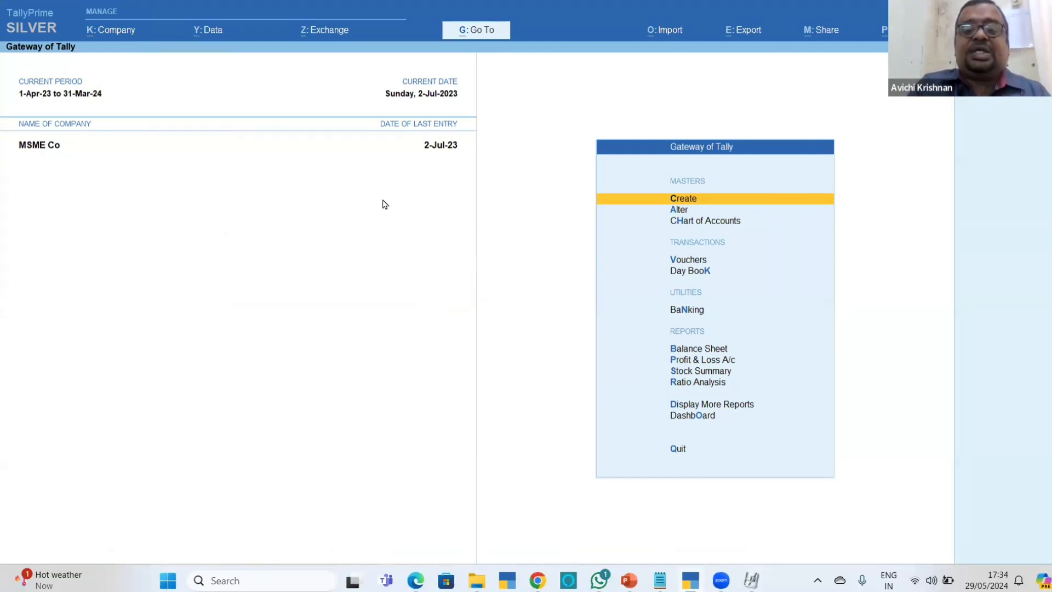
- Switch to the presentation to review the MSME Features in Tally slide, and return to TallyPrime
key("alt+Tab")
key("alt+Tab")
key("alt+Tab")
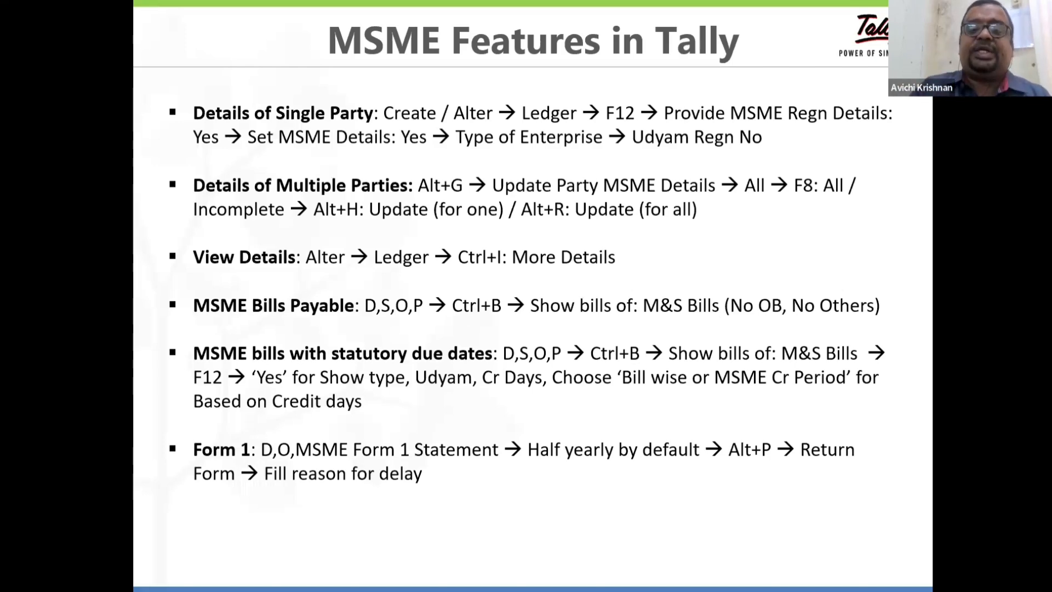
key("alt+Tab")
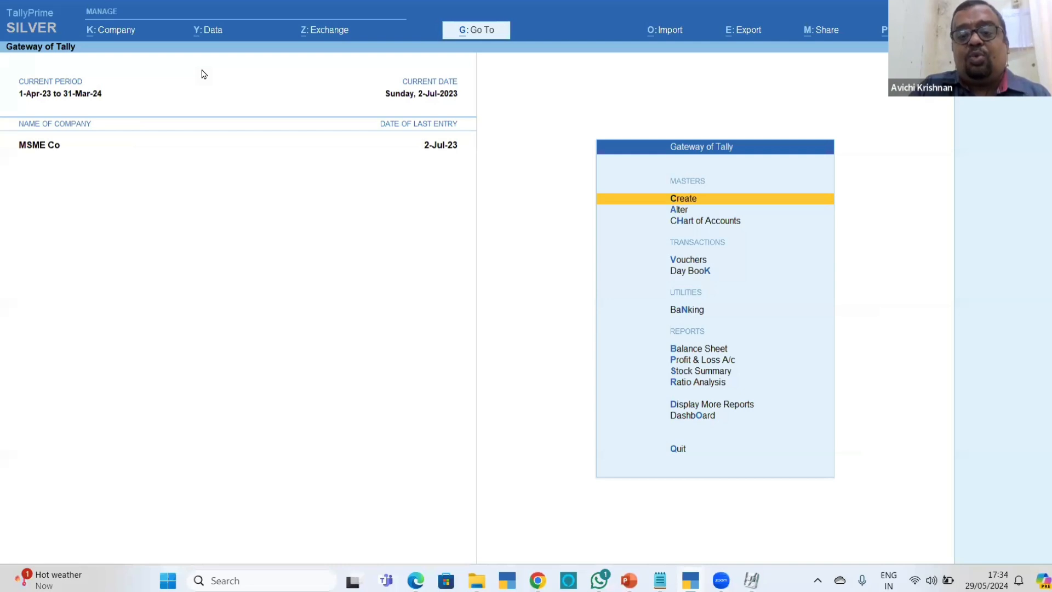
- Open the Kumar Assoicates ledger for alteration
key("Return")
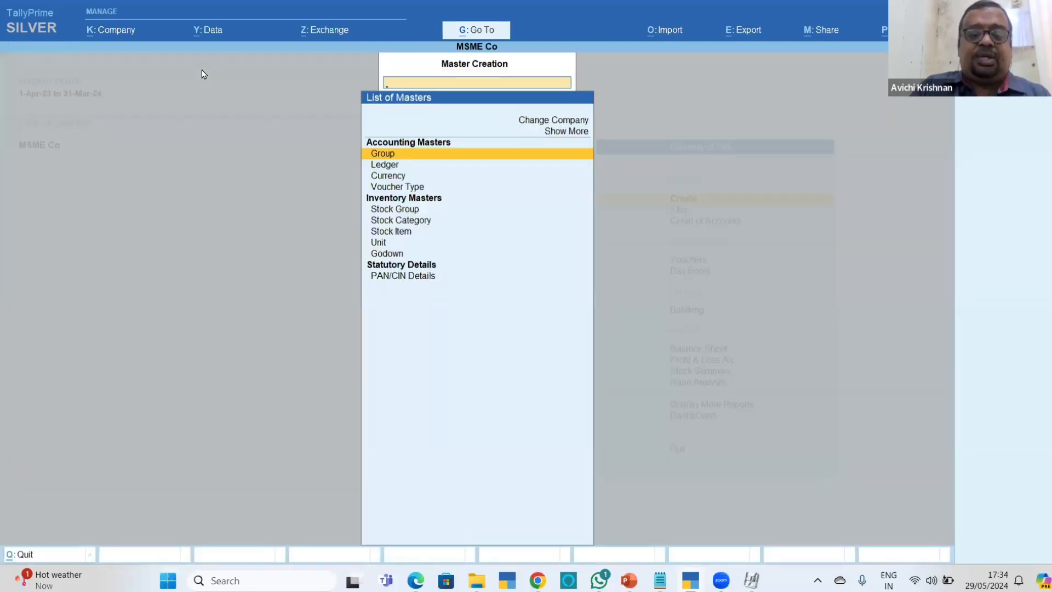
key("Escape")
key("Down")
key("Return")
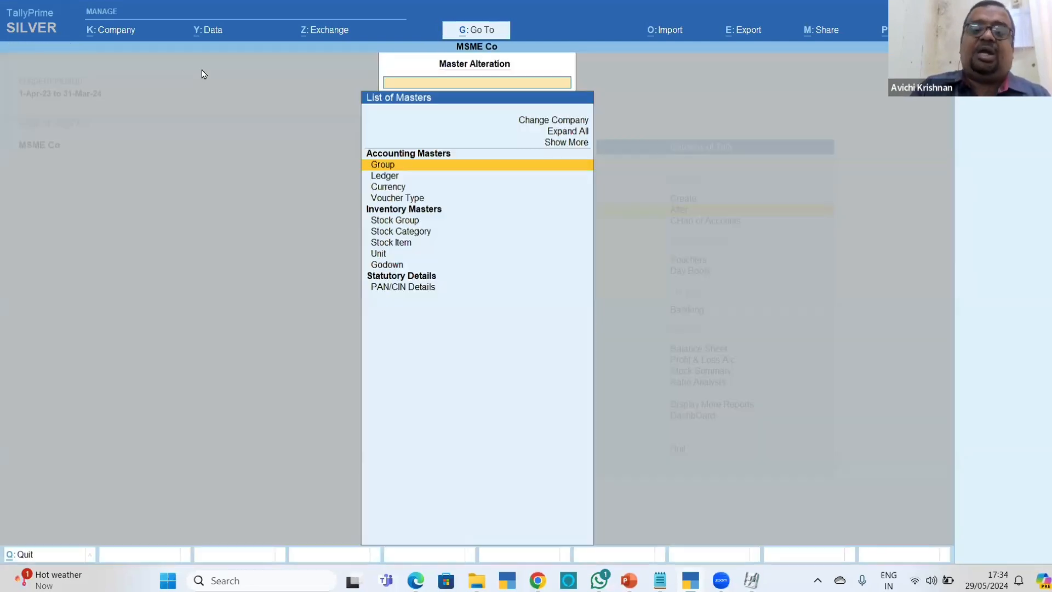
key("Down")
key("Return")
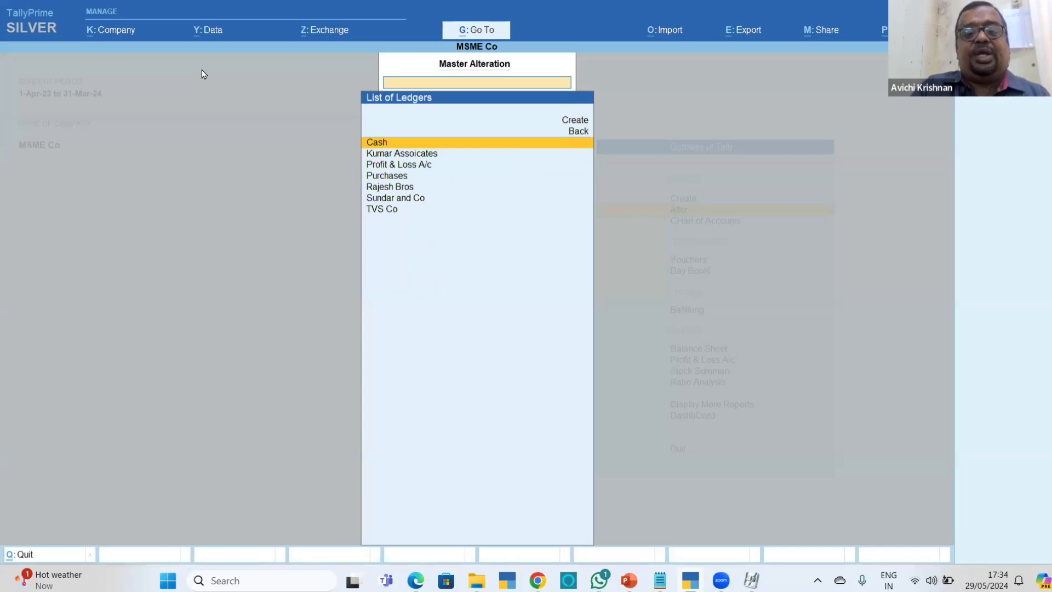
key("Down")
key("Return")
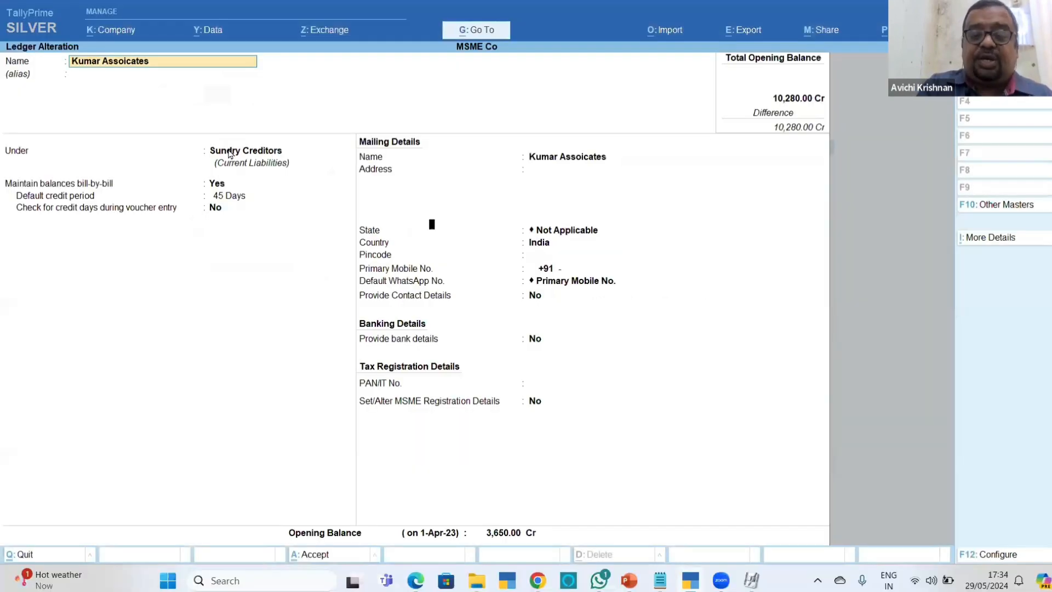
- Set Provide MSME Registration Details to No in the ledger configuration and accept it
key("F12")
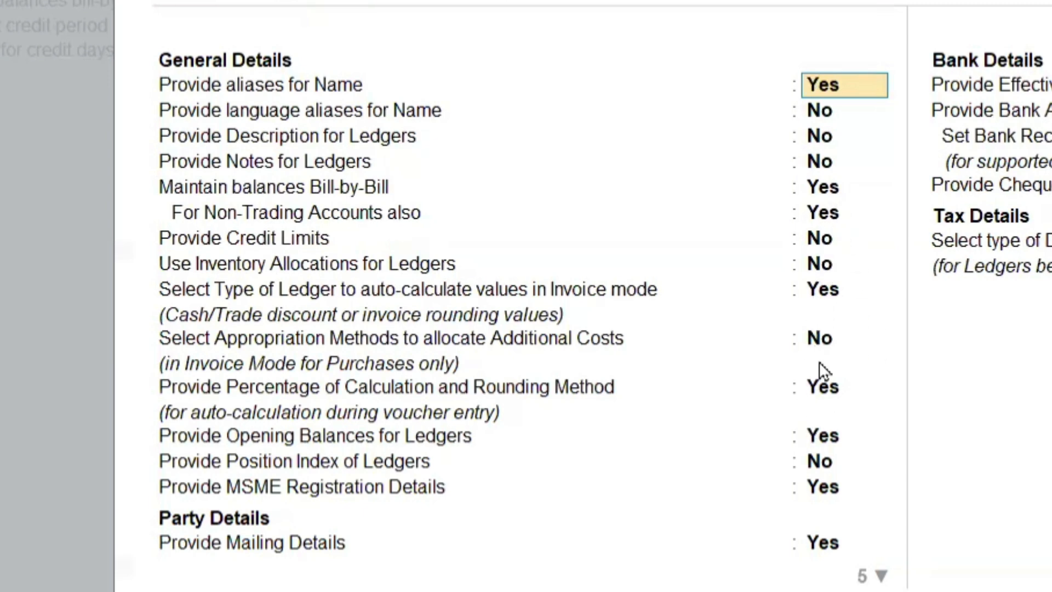
left_click(818, 489)
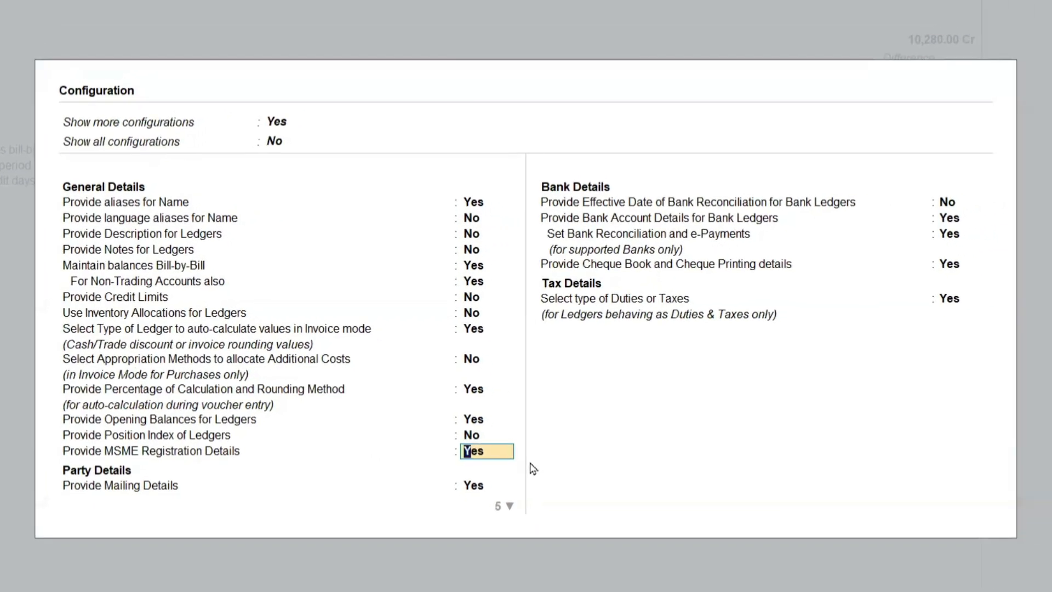
type("y")
key("Return")
key("Return")
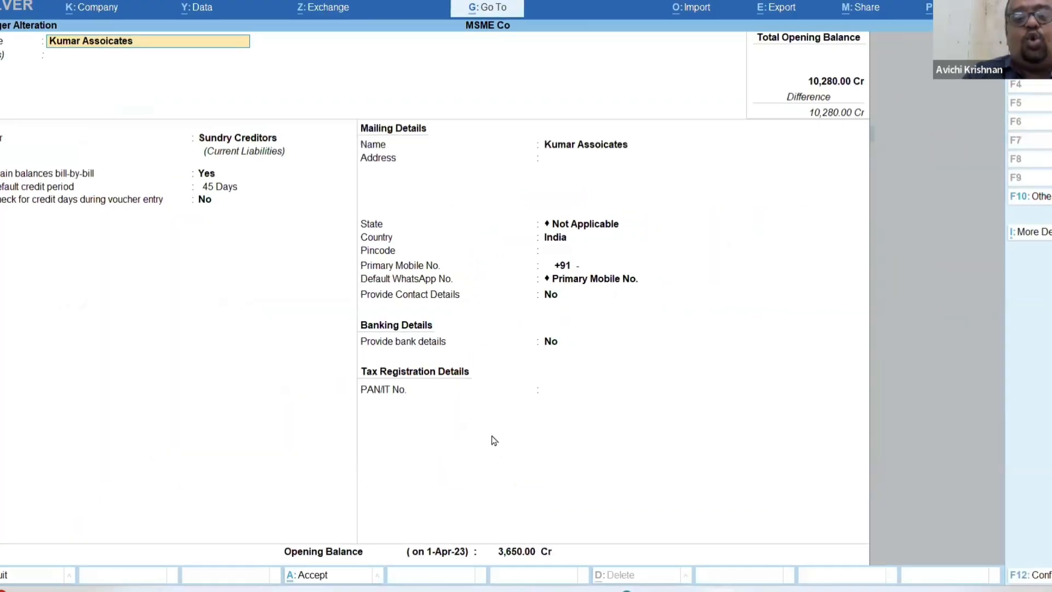
- Set Provide MSME Registration Details to Yes in the ledger configuration and save the configuration
key("F12")
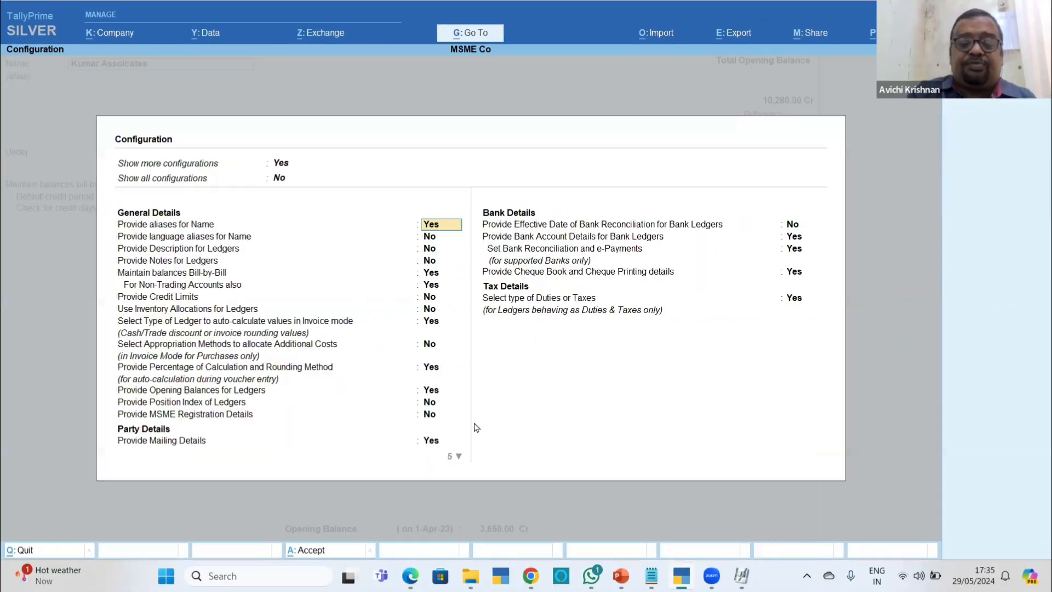
left_click(430, 416)
type("y")
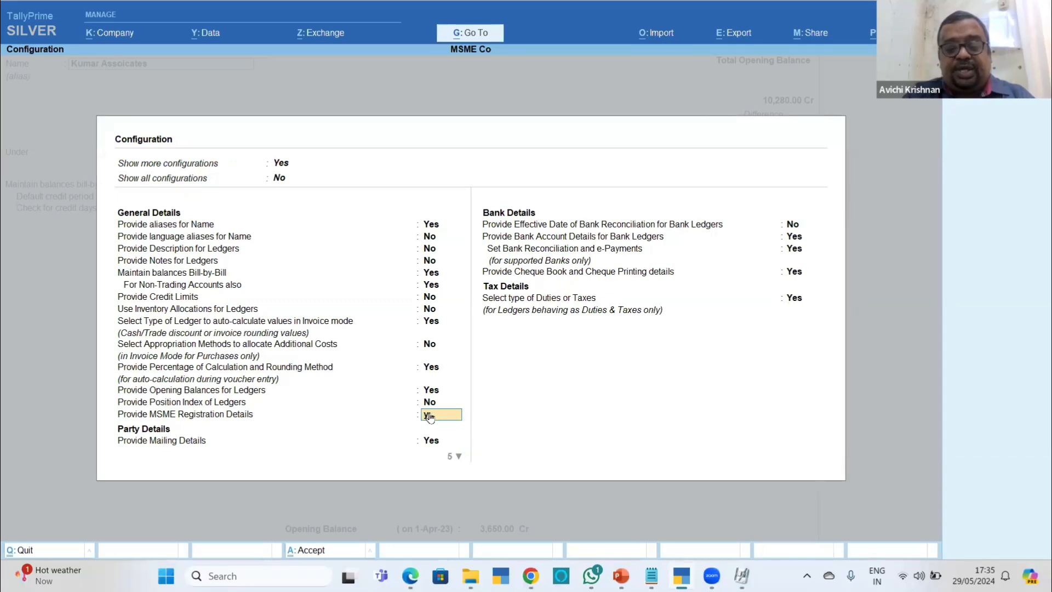
key("Return")
key("ctrl+a")
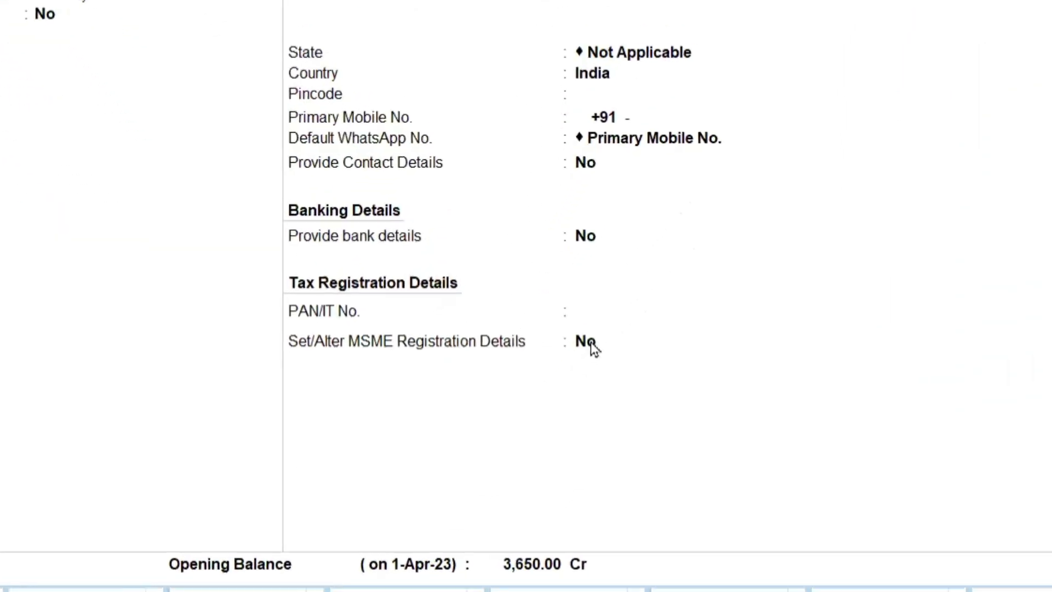
- Open the MSME registration details of the Kumar Assoicates ledger and go through the Micro enterprise type and UDYAM registration number
left_click(531, 406)
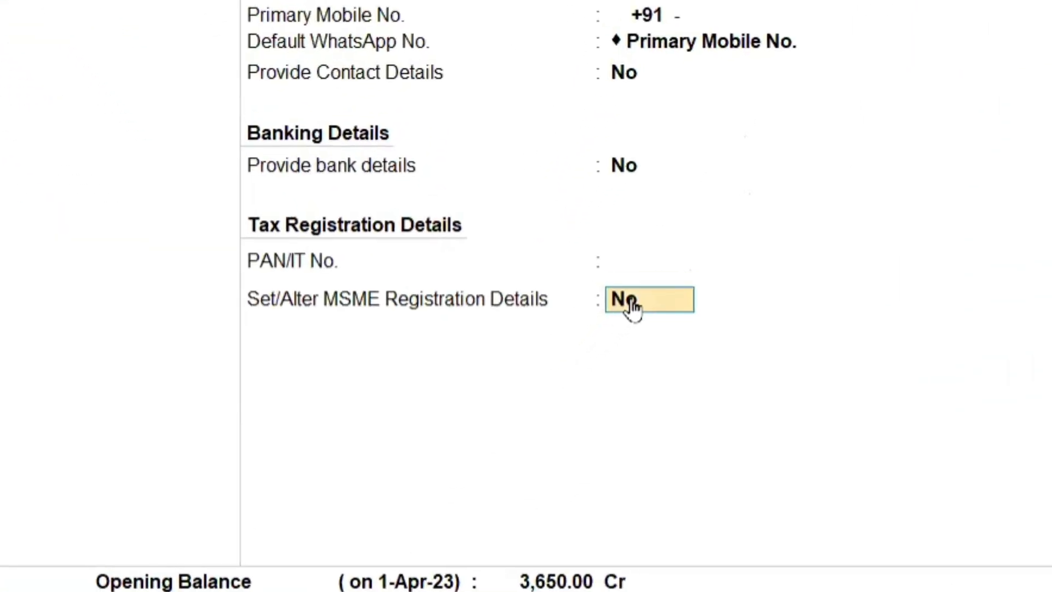
type("y")
key("Return")
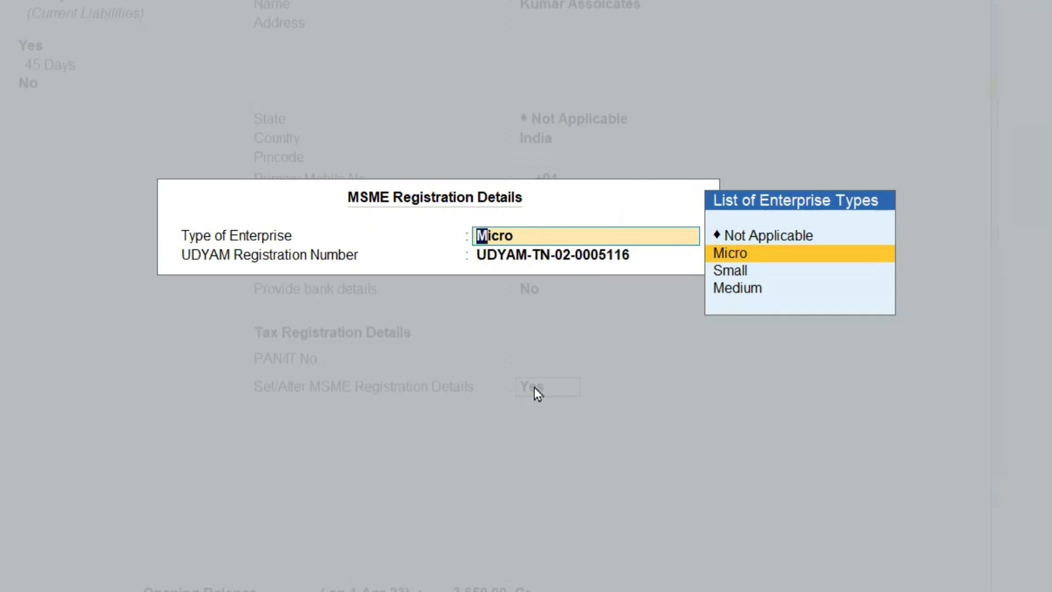
key("Return")
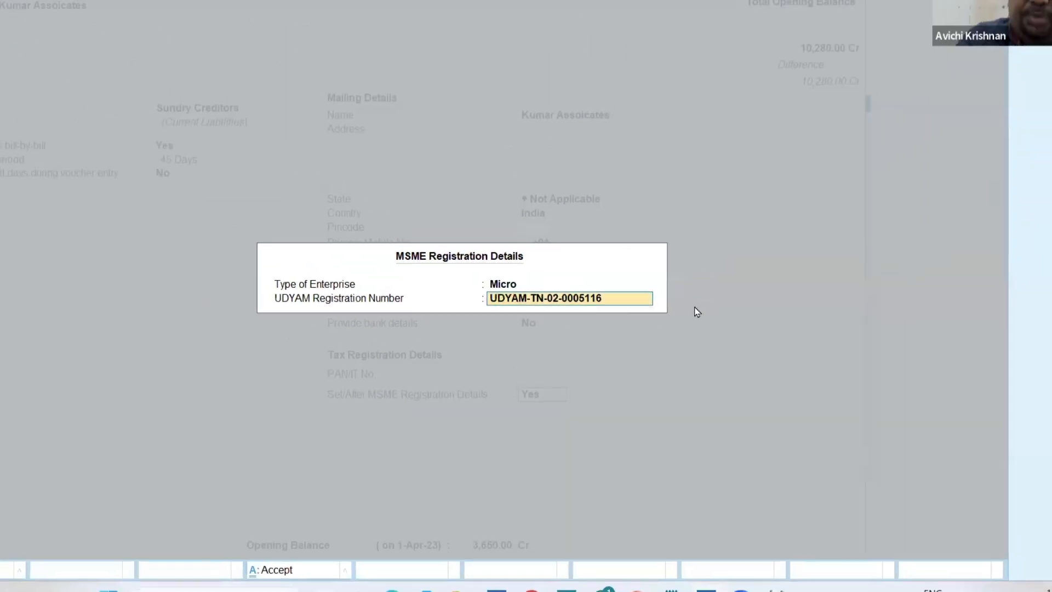
key("Return")
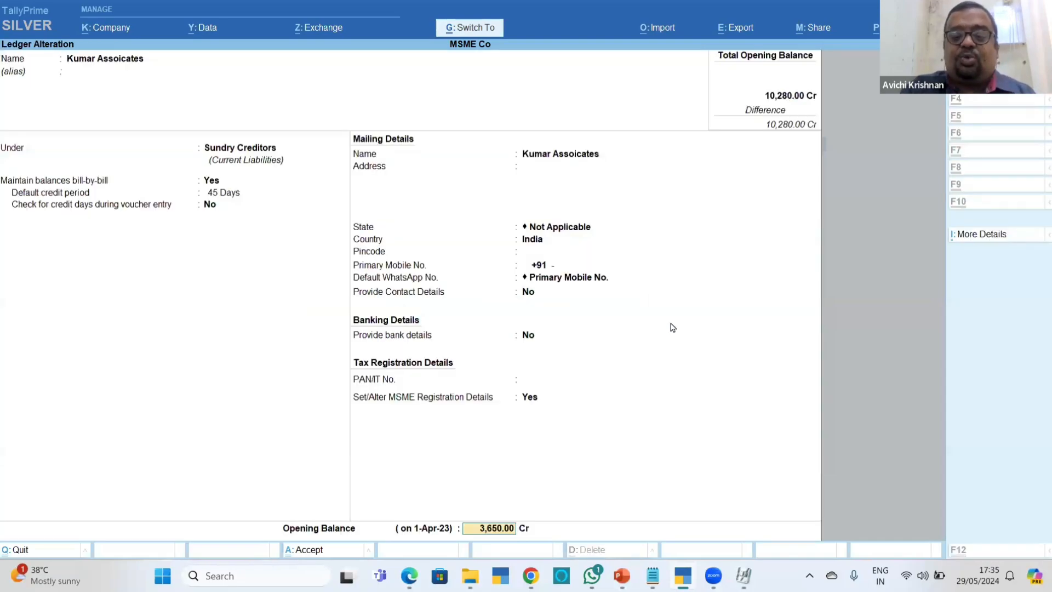
key("Return")
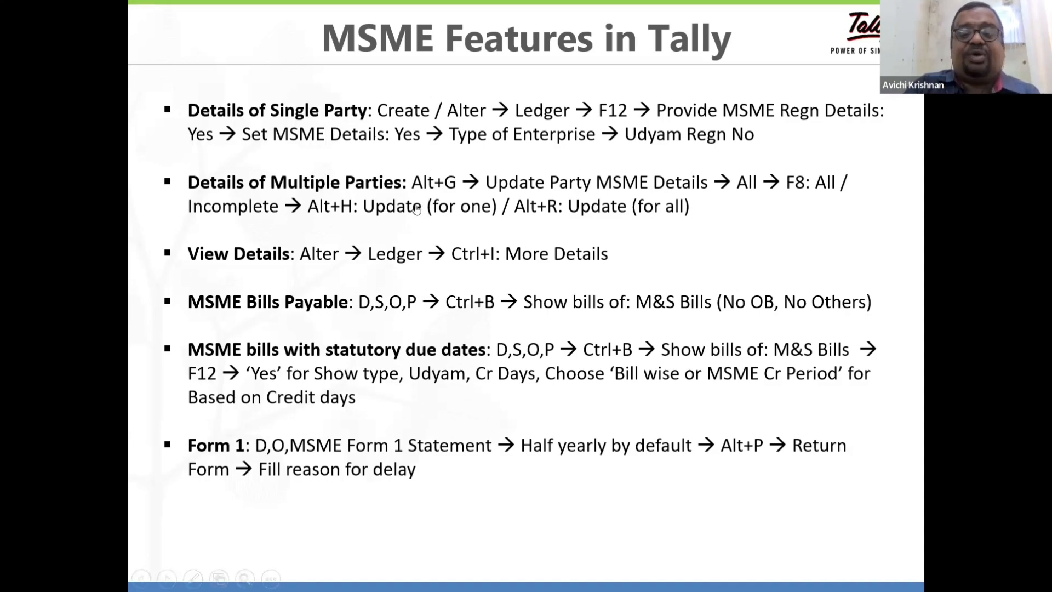
- Switch back from the presentation to TallyPrime and leave the ledger alteration for the Gateway of Tally
key("alt+Tab")
key("Escape")
key("Escape")
key("n")
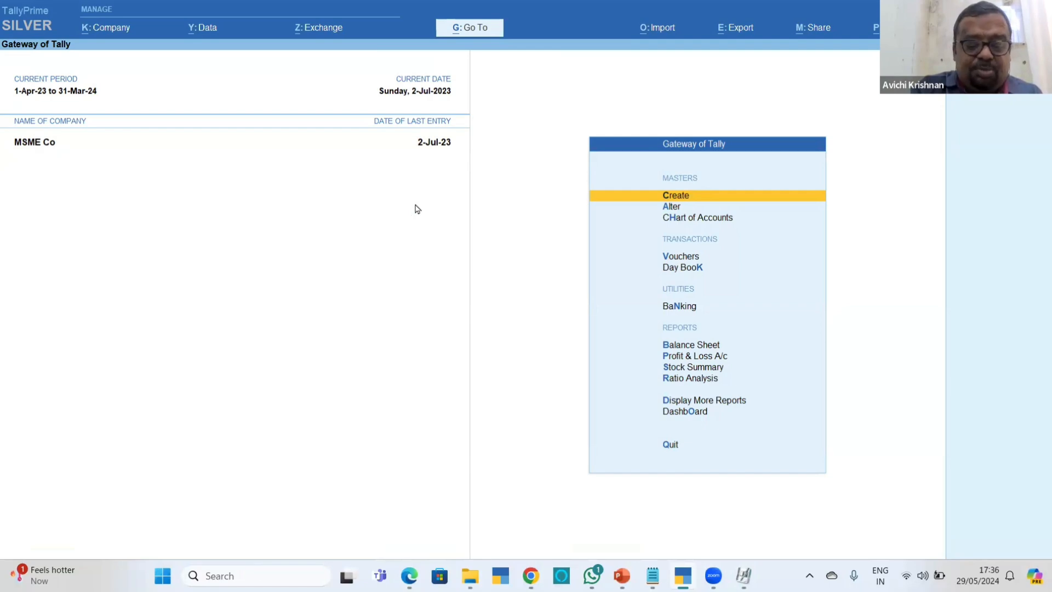
- Find and open the Update Party MSME Details report for all groups and all ledgers
key("alt+g")
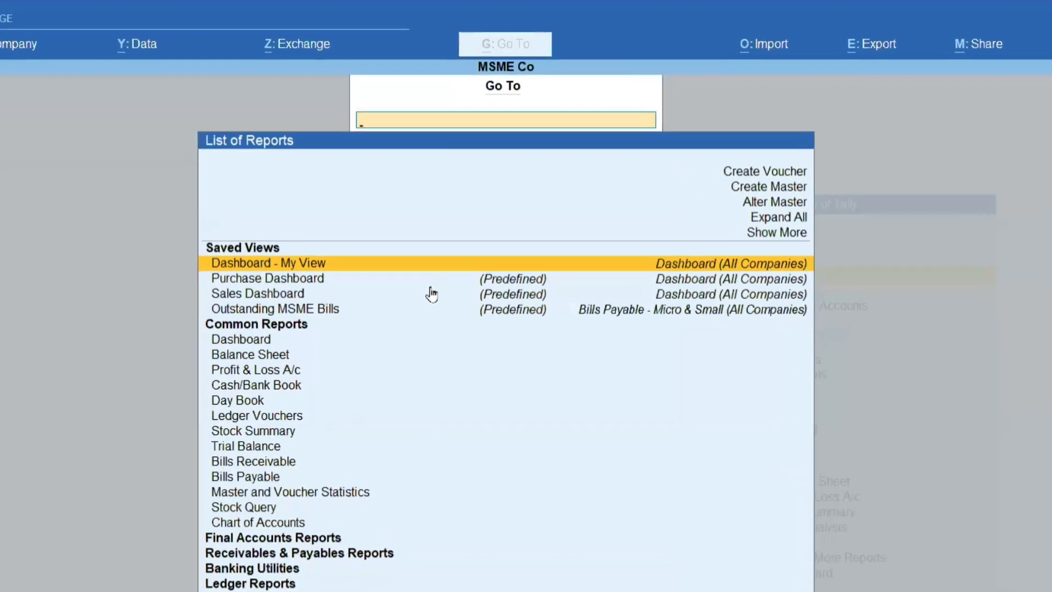
type("Msm")
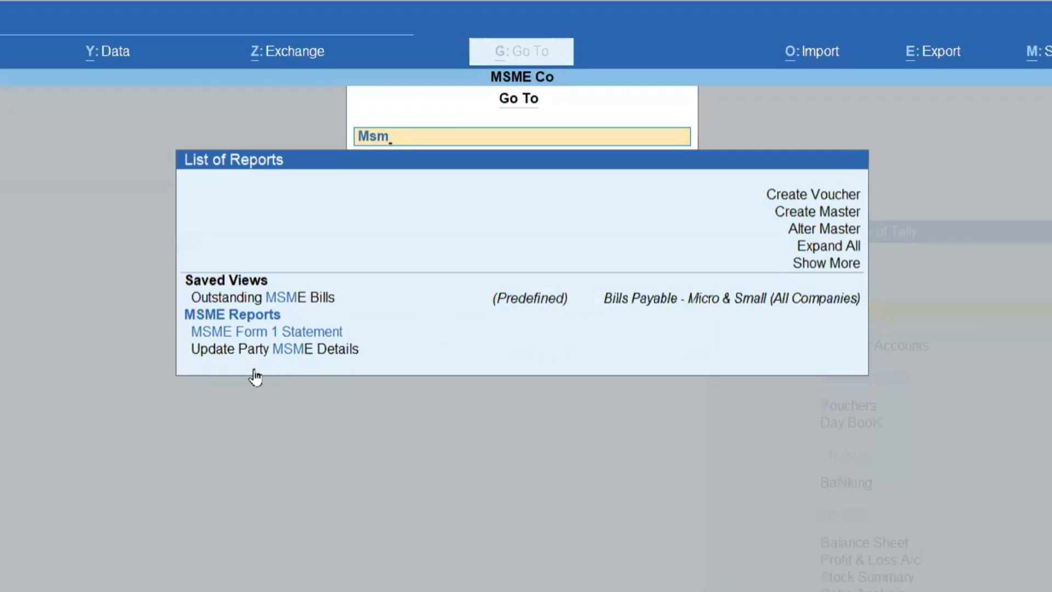
key("Down")
key("Down")
key("Down")
key("Return")
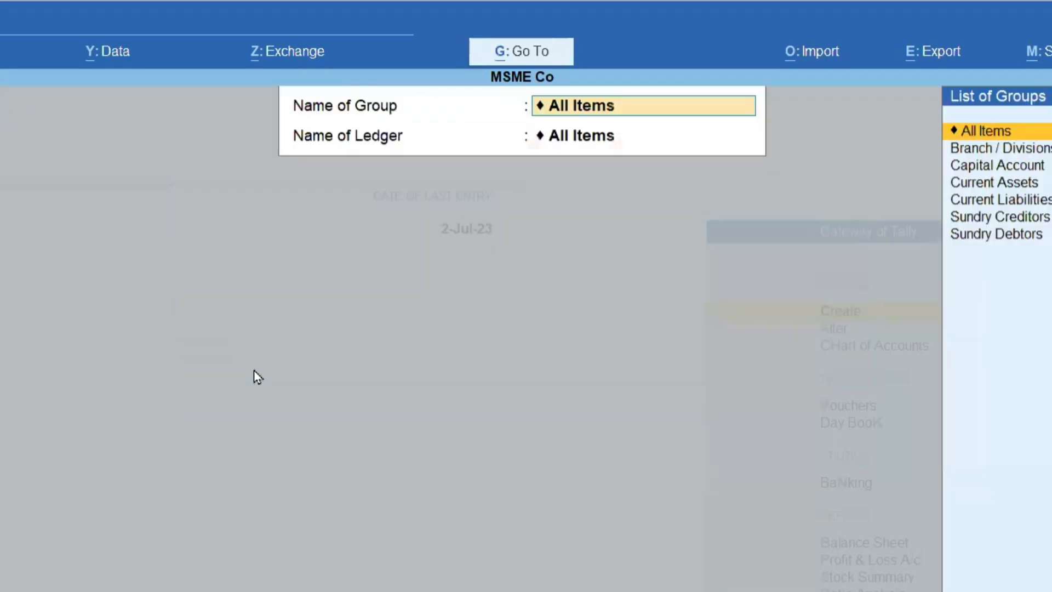
key("Return")
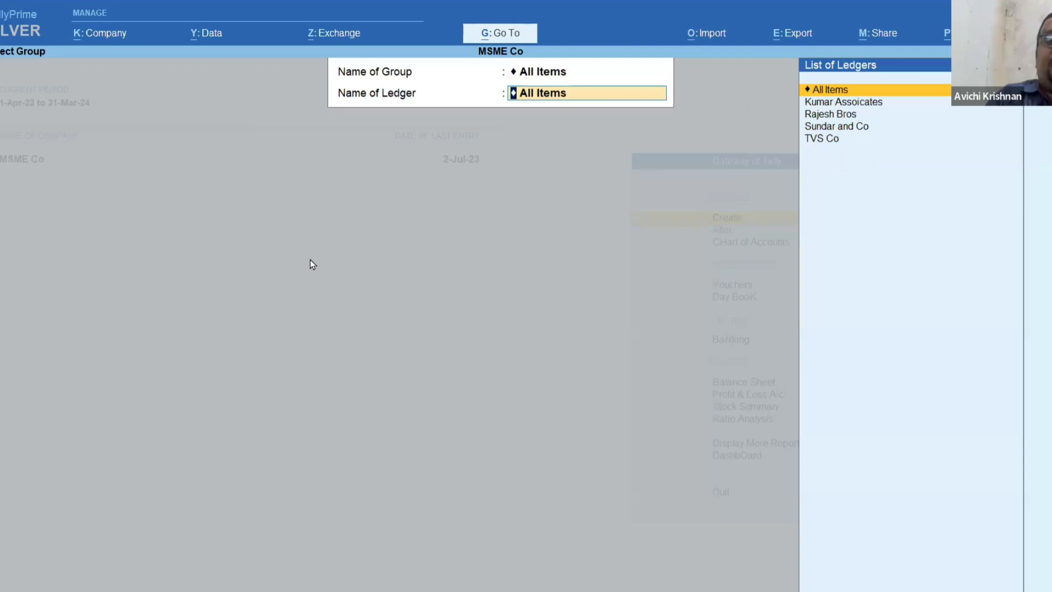
key("Return")
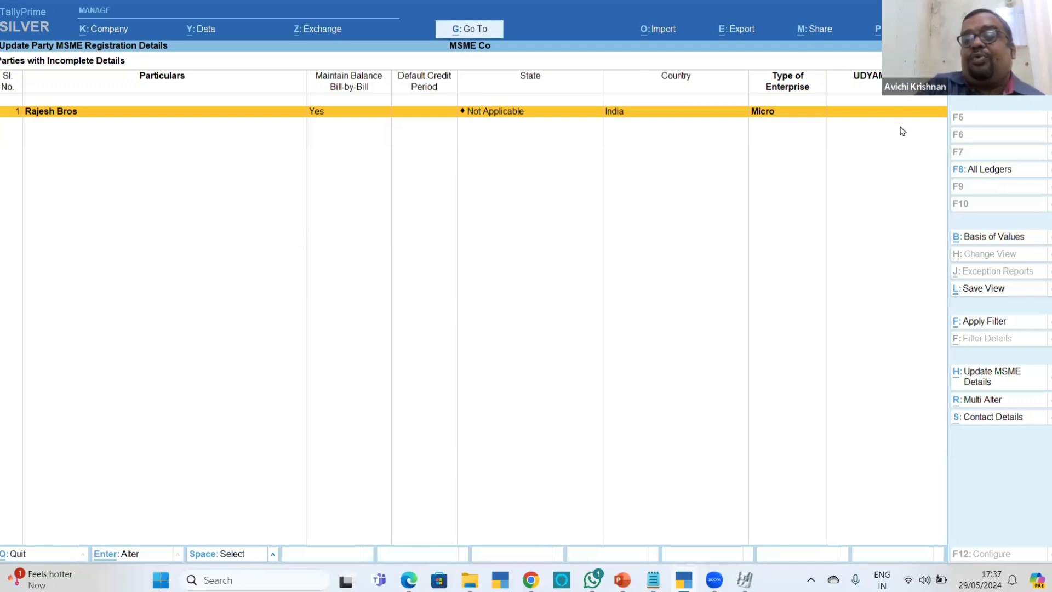
- Alternate the report between all ledgers and incomplete MSME details, ending with all ledgers
left_click(972, 176)
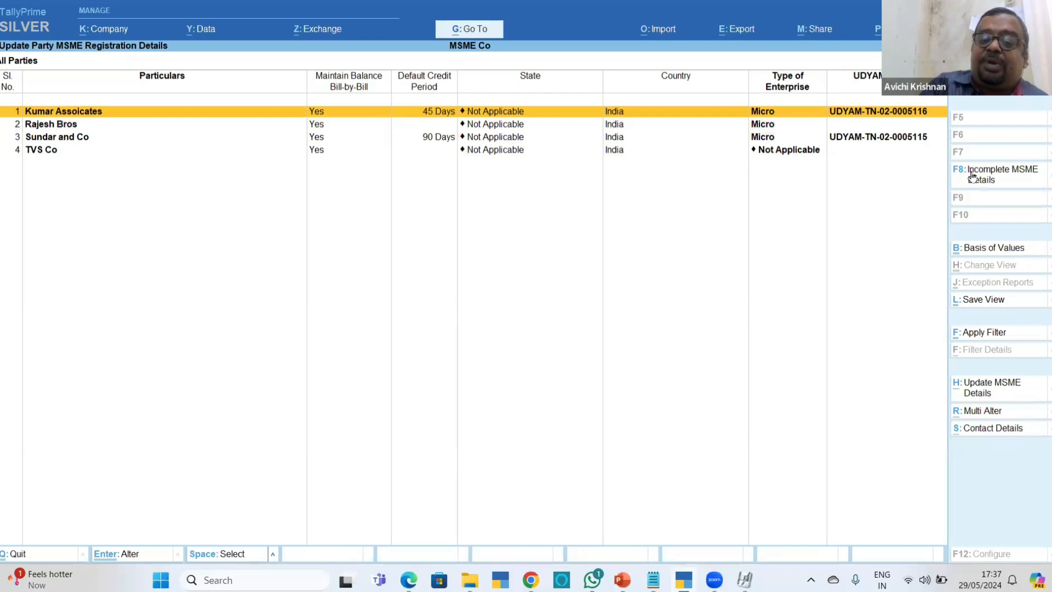
left_click(988, 183)
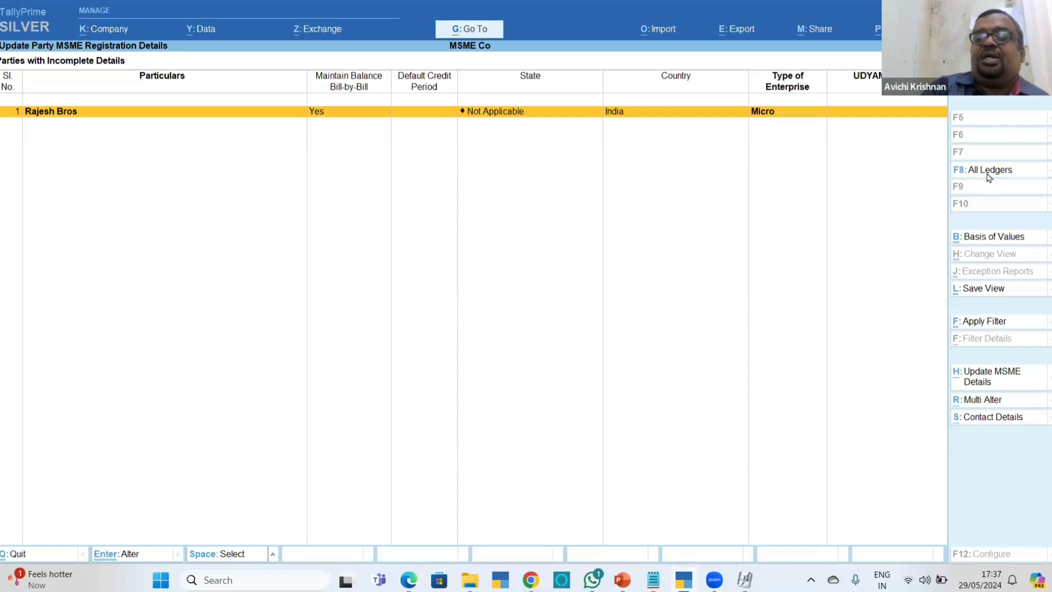
left_click(988, 173)
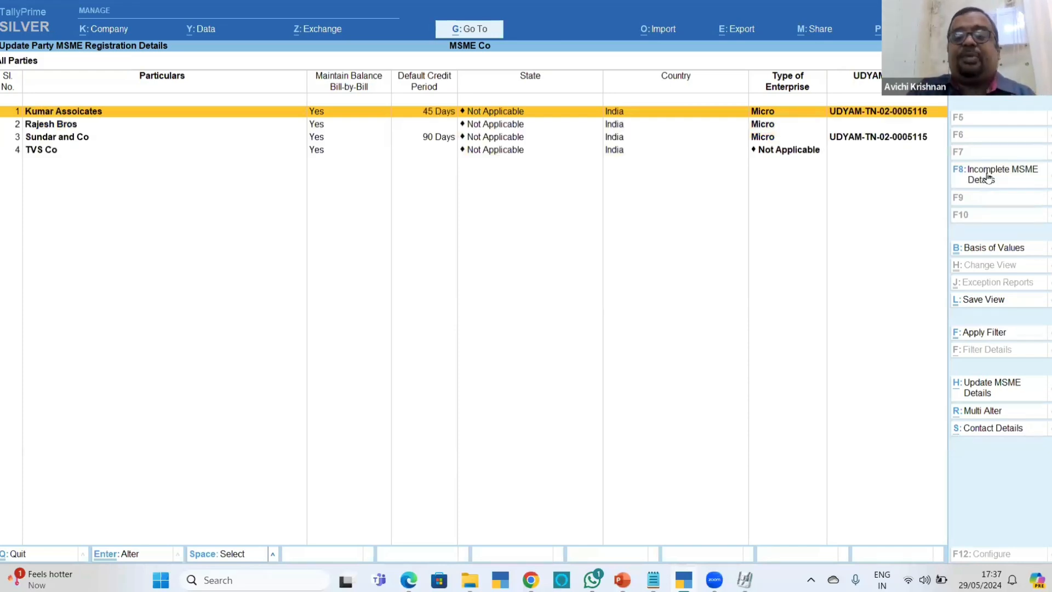
- Open Update MSME Details for Rajesh Bros to view its fields and close it without saving
key("Down")
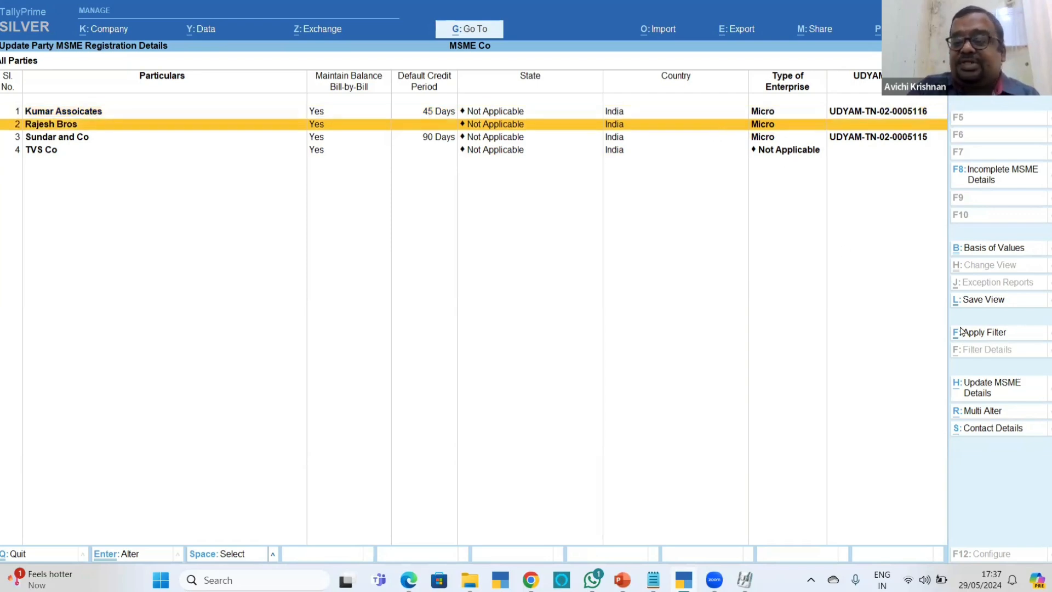
left_click(977, 390)
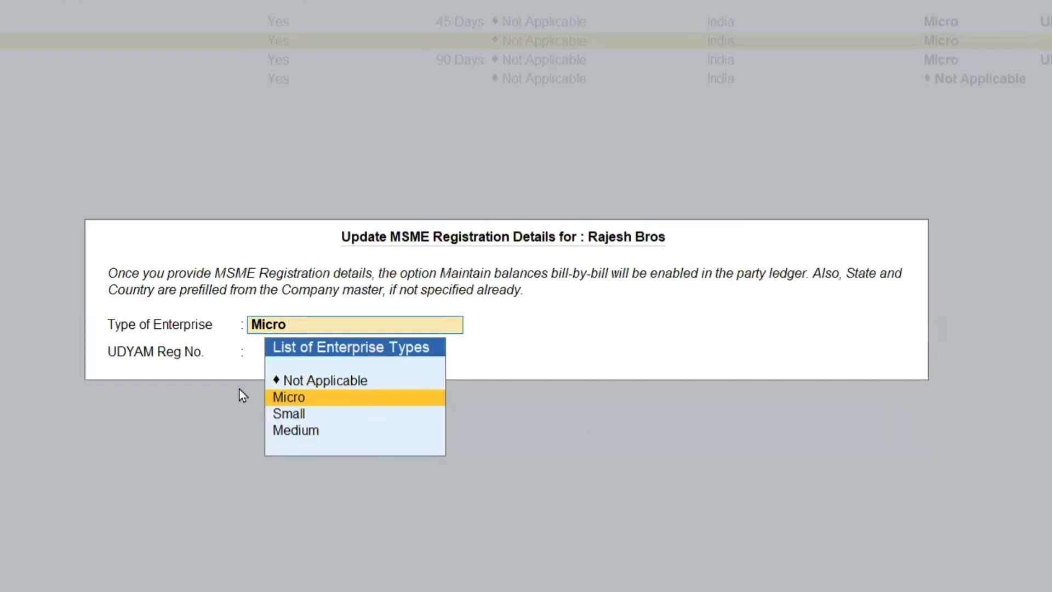
key("Escape")
key("Escape")
key("y")
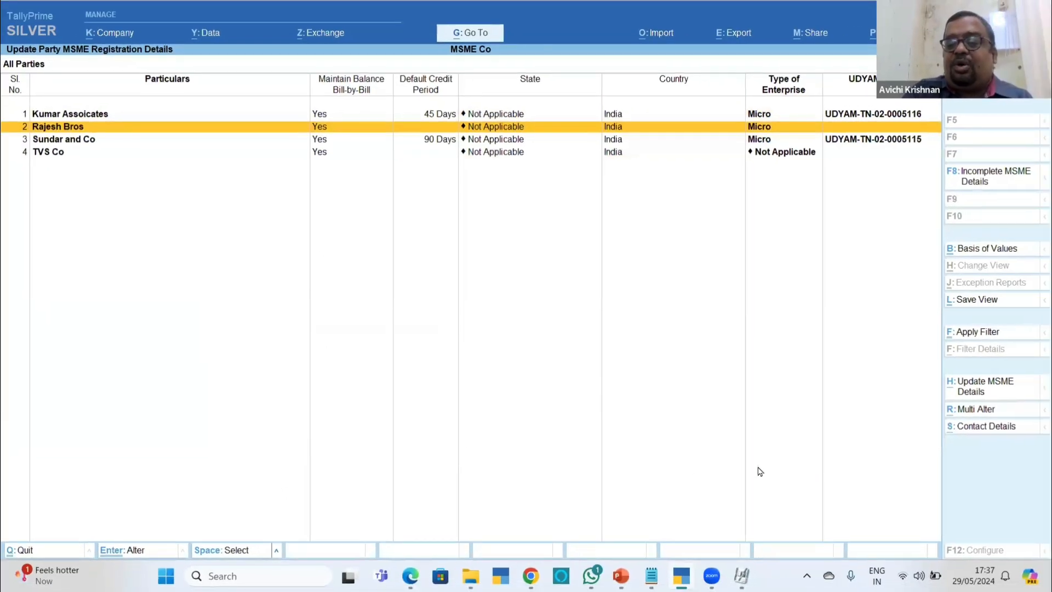
- Open Multi Alter for all parties, check the MSME Features in Tally slide, and leave the multi-alteration mode in TallyPrime
left_click(983, 412)
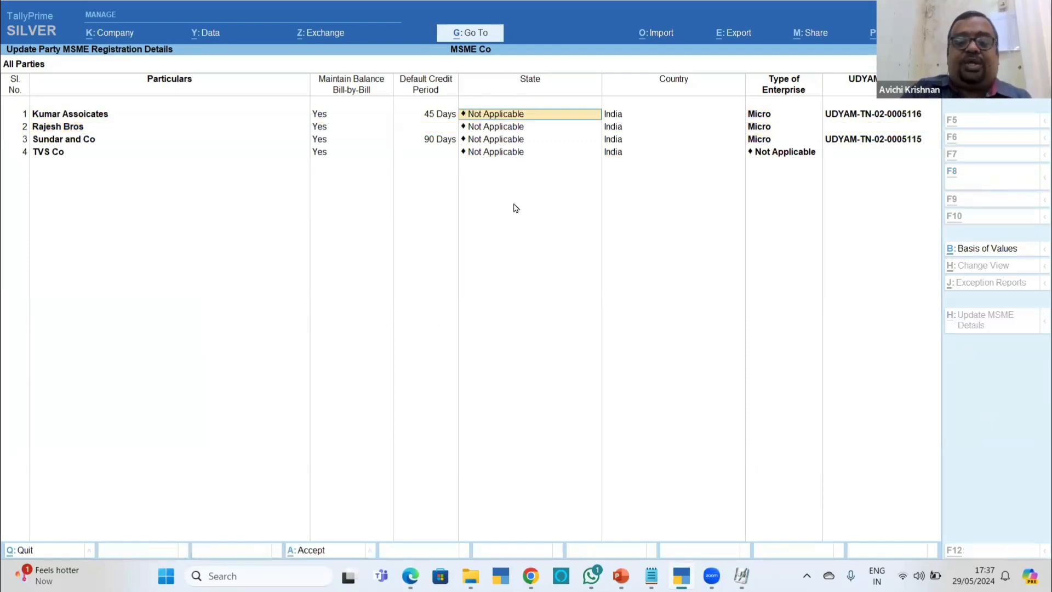
key("alt+Tab")
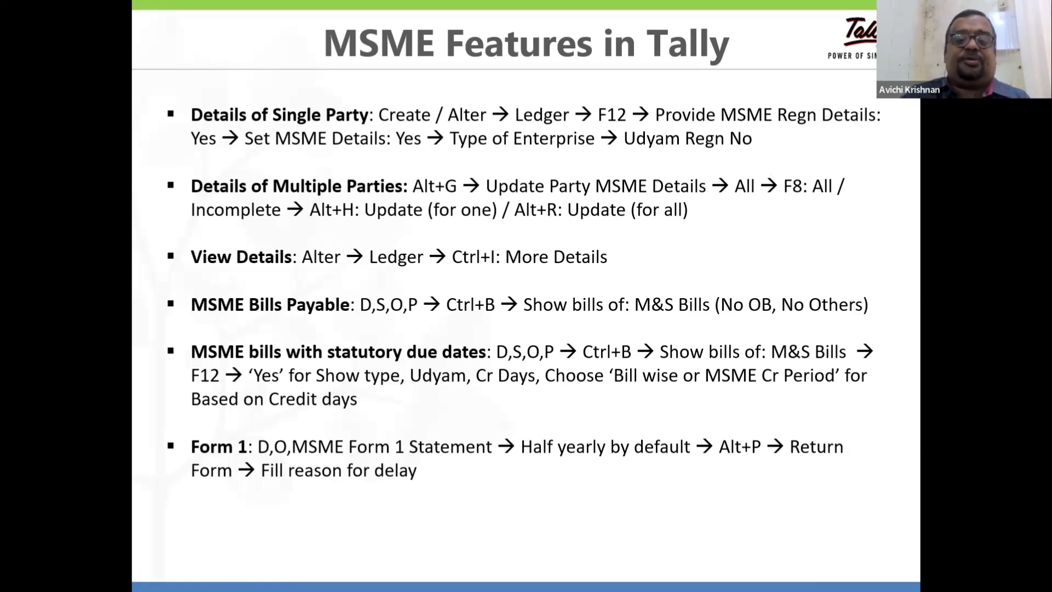
key("alt+Tab")
key("Escape")
key("Escape")
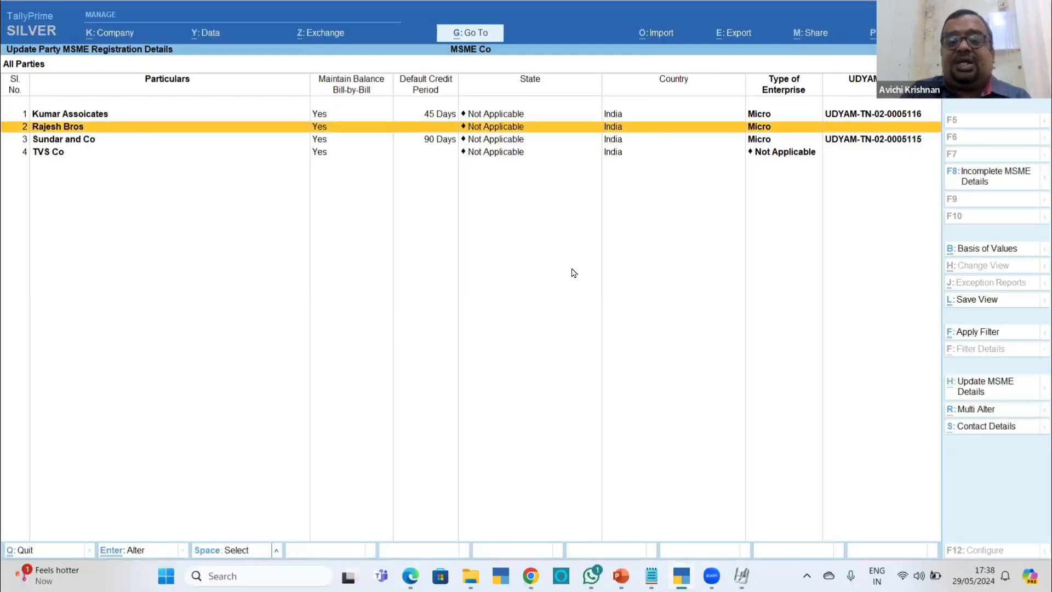
- Exit the MSME details report and open the Rajesh Bros ledger for alteration
key("Escape")
key("Escape")
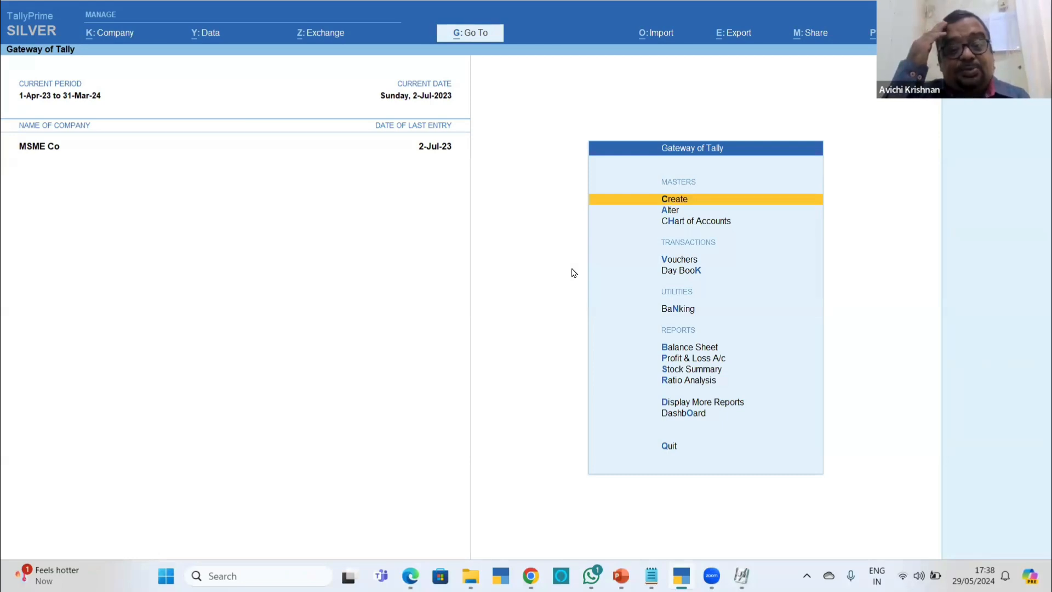
key("Down")
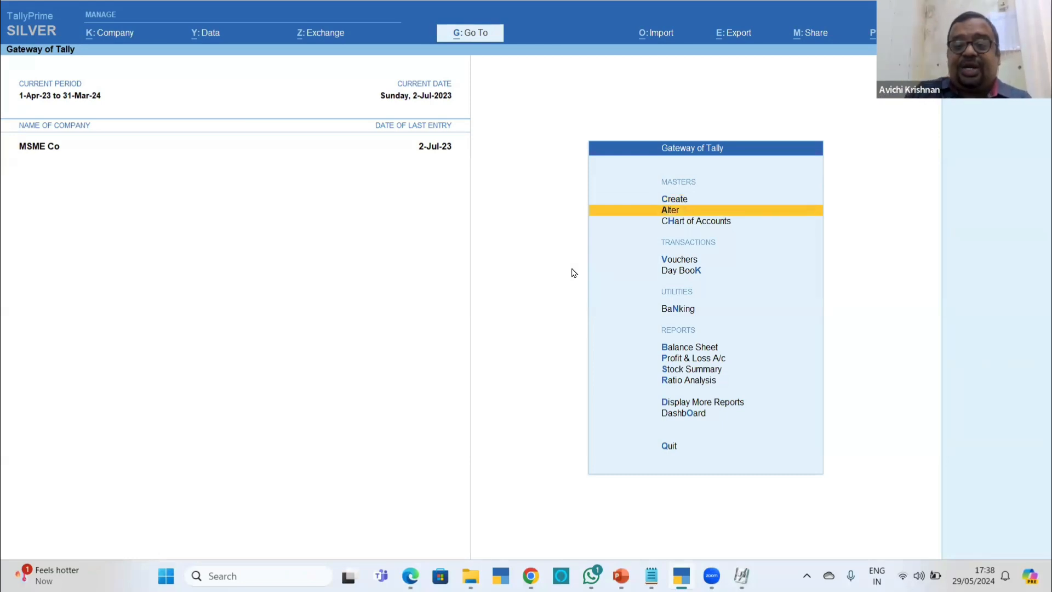
key("Return")
key("Down")
key("Return")
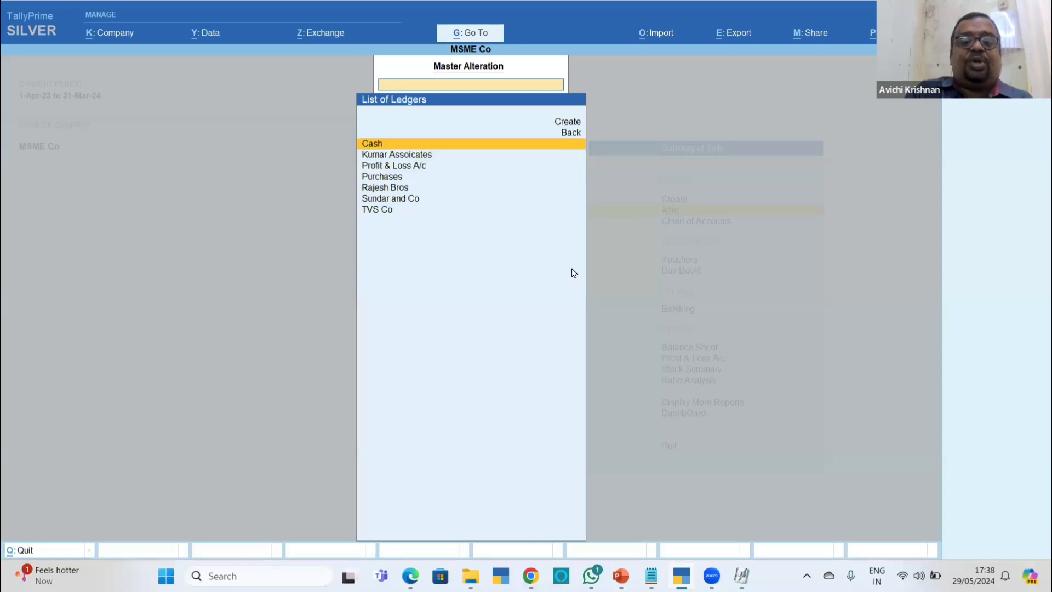
key("Down")
key("Down")
key("Down")
key("Down")
key("Return")
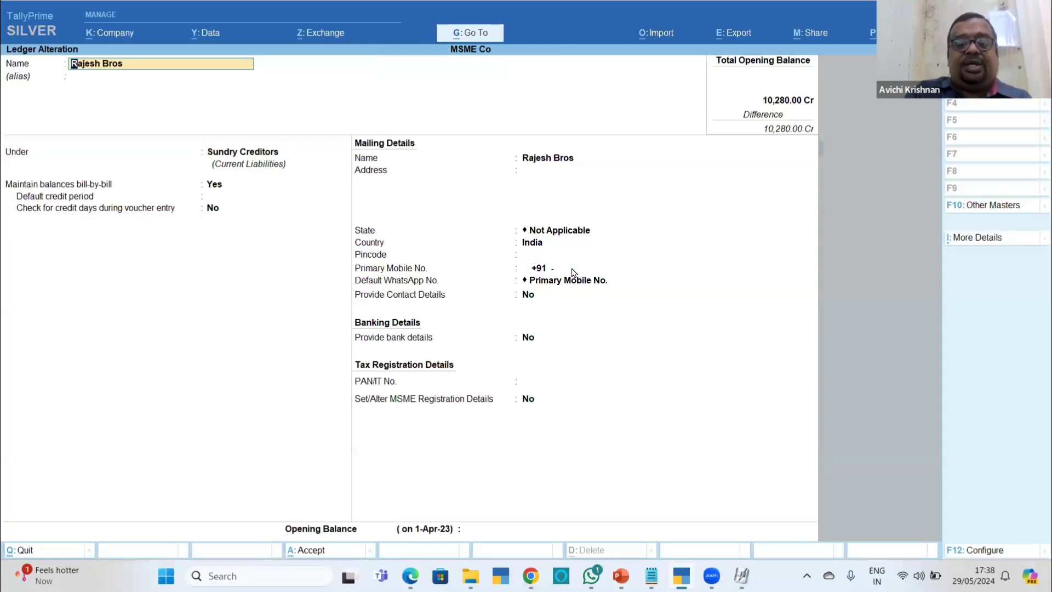
- View the MSME registration details from the Rajesh Bros ledger, and quit the alteration without saving
left_click(526, 400)
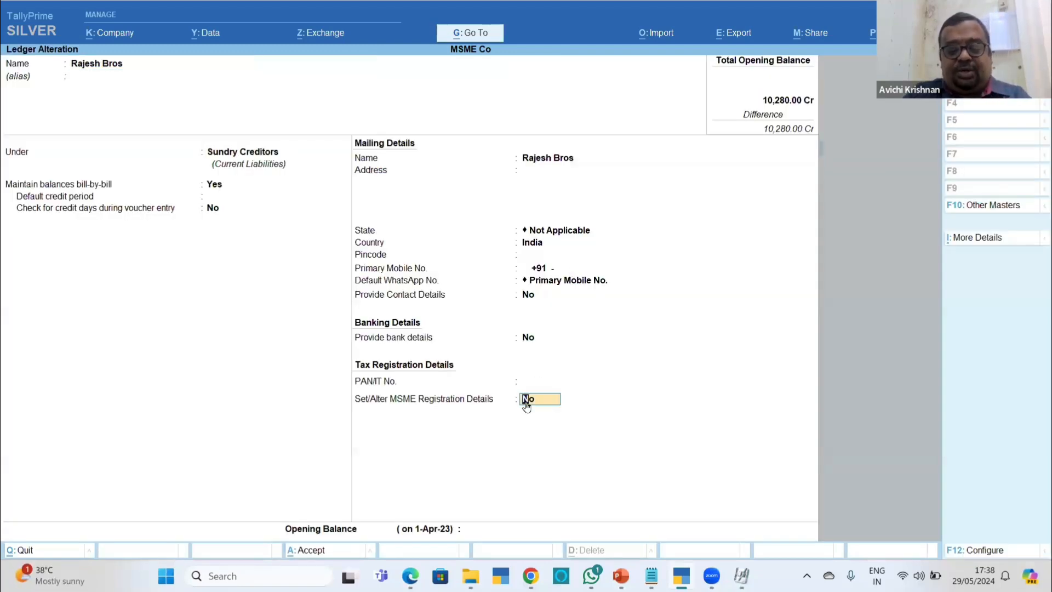
type("Y")
key("Return")
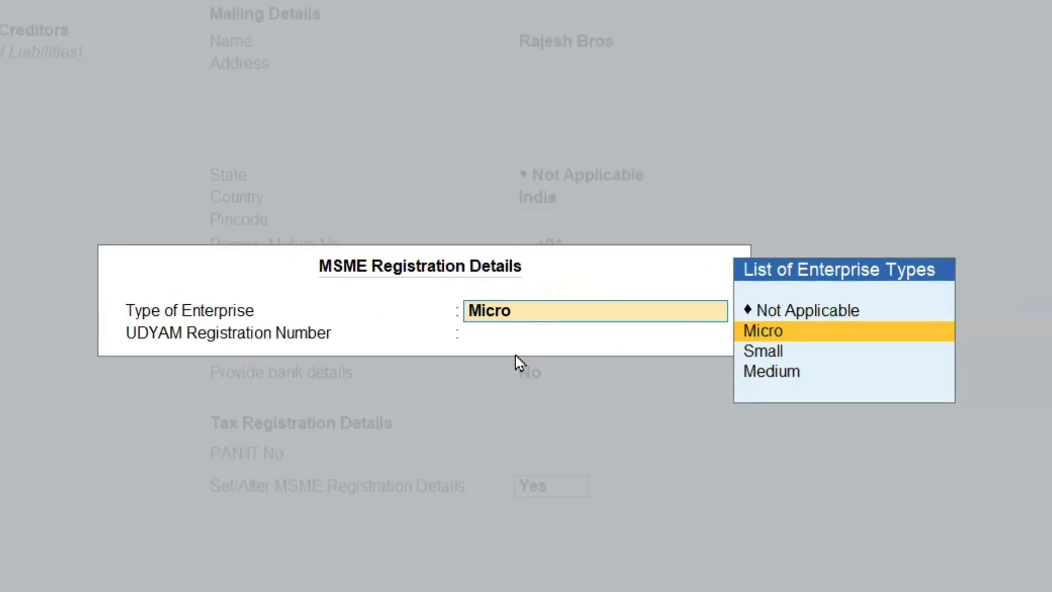
key("Escape")
key("Escape")
key("y")
key("Escape")
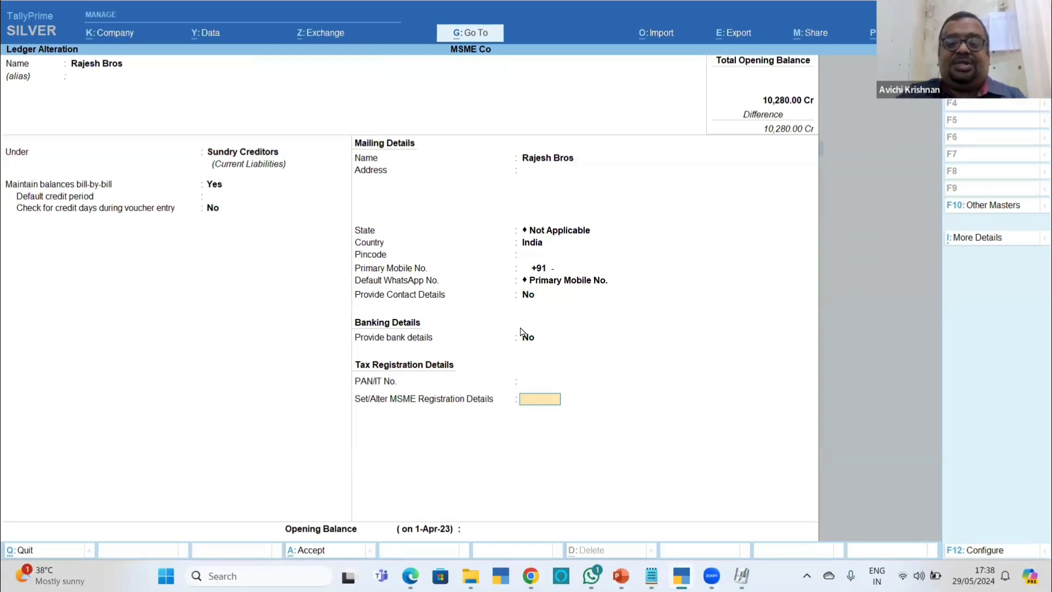
key("Escape")
key("y")
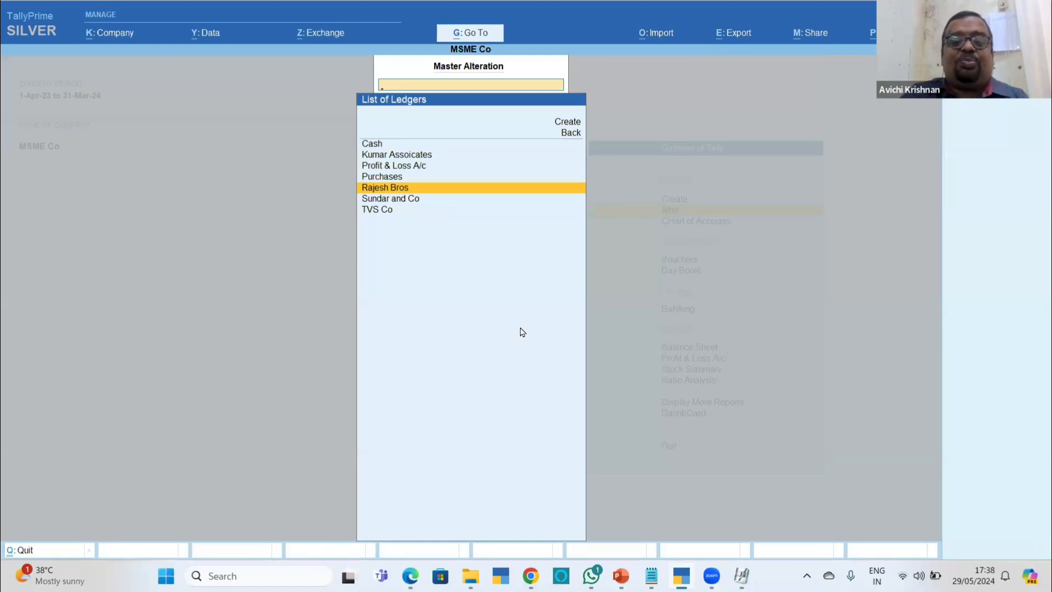
- Open the Sundar and Co ledger, view its MSME registration under More Details, and switch to the presentation
key("Down")
key("Return")
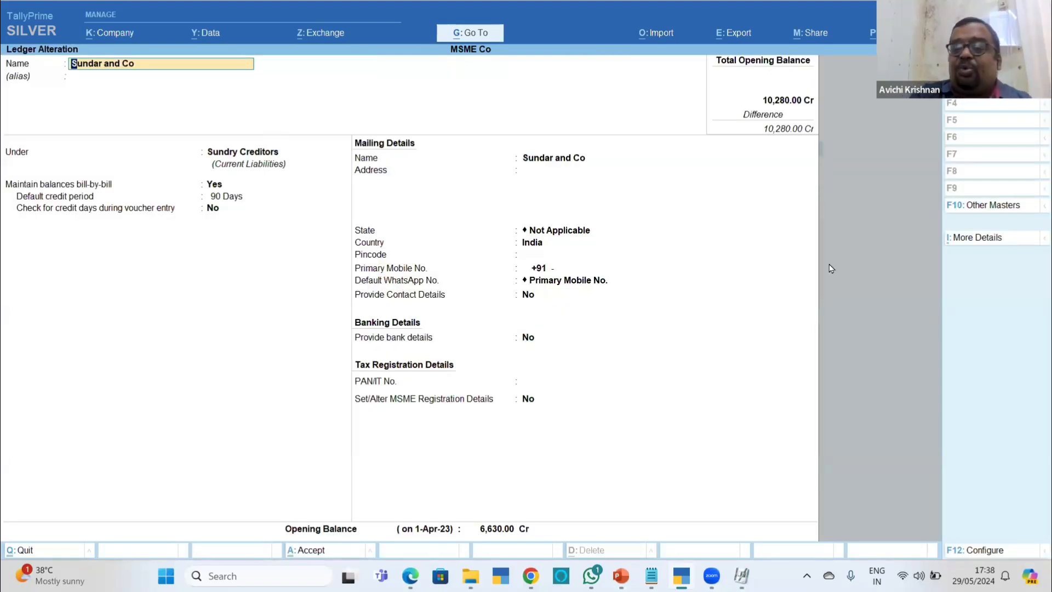
left_click(963, 241)
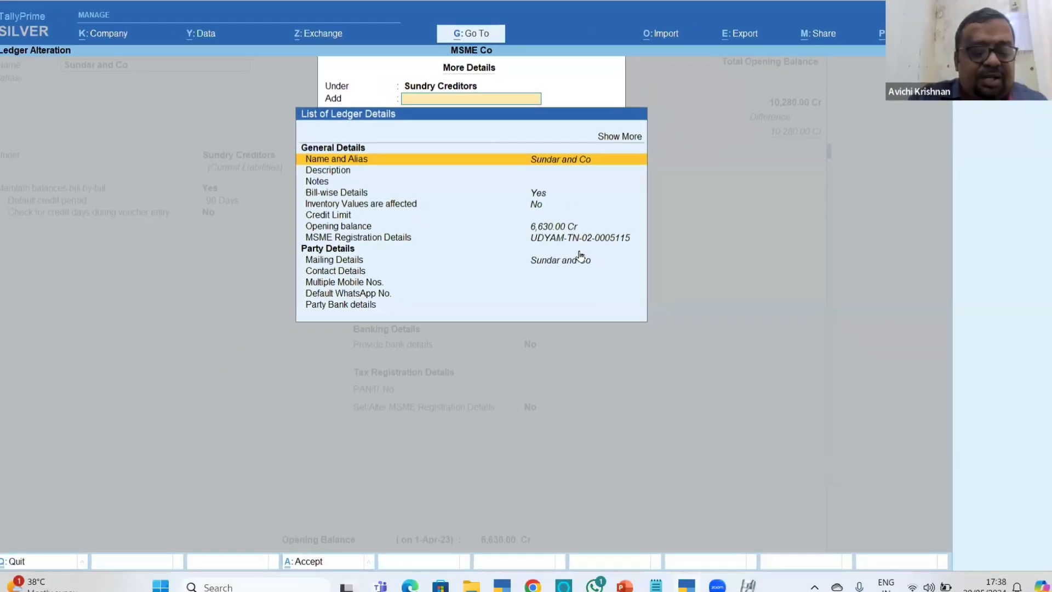
key("alt+Tab")
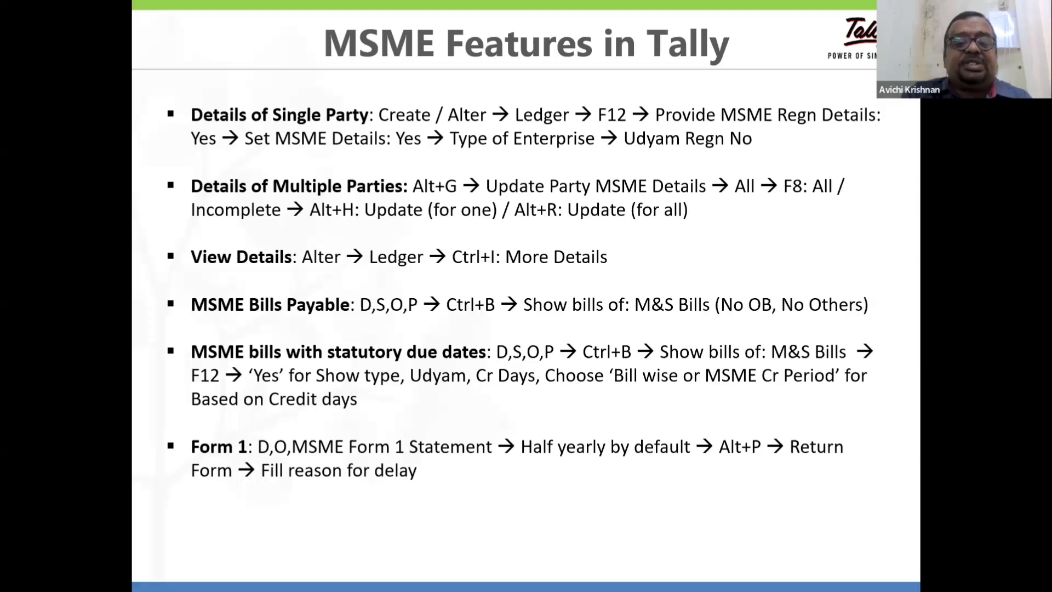
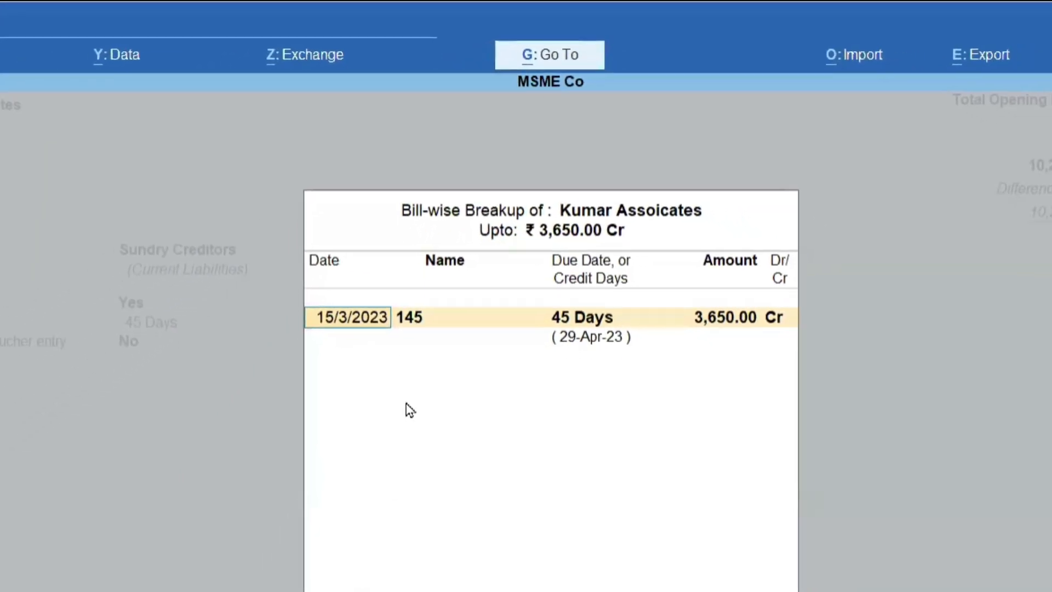
- Close the bill-wise breakup of Kumar Assoicates and quit its ledger alteration without saving
key("Escape")
key("Escape")
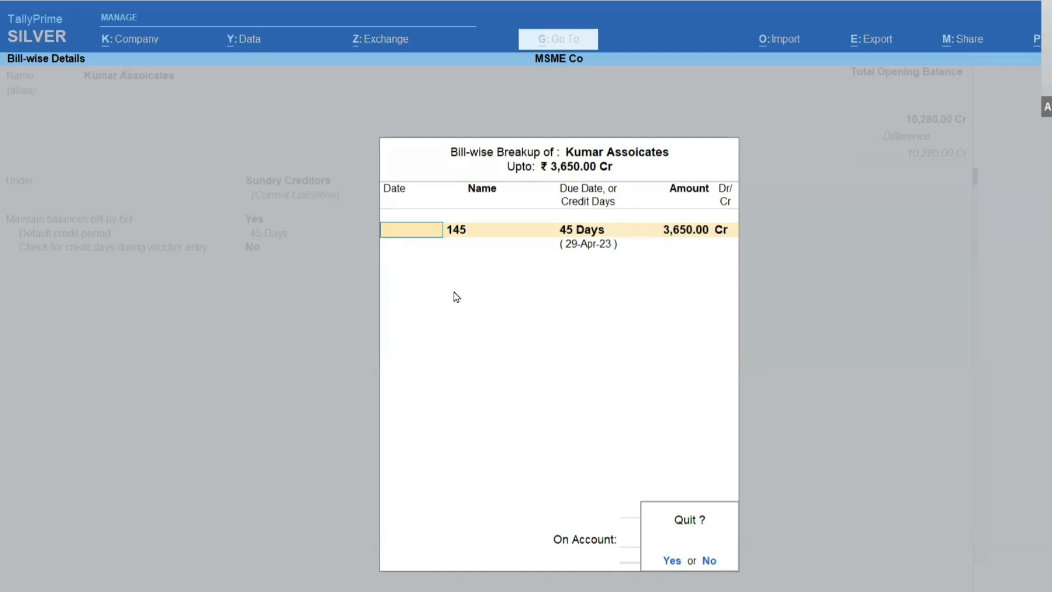
key("Return")
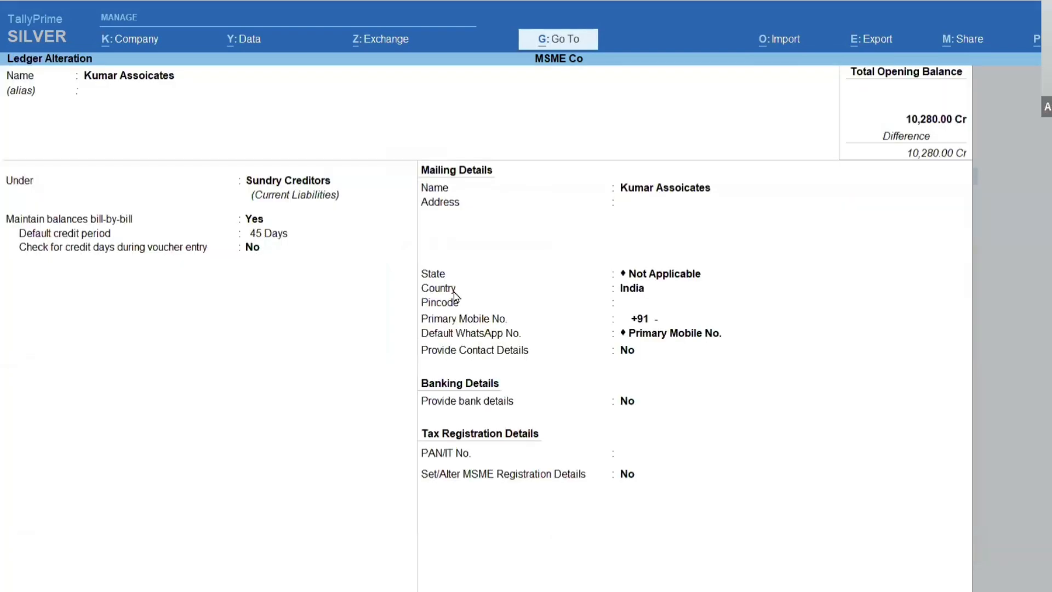
key("Escape")
key("Return")
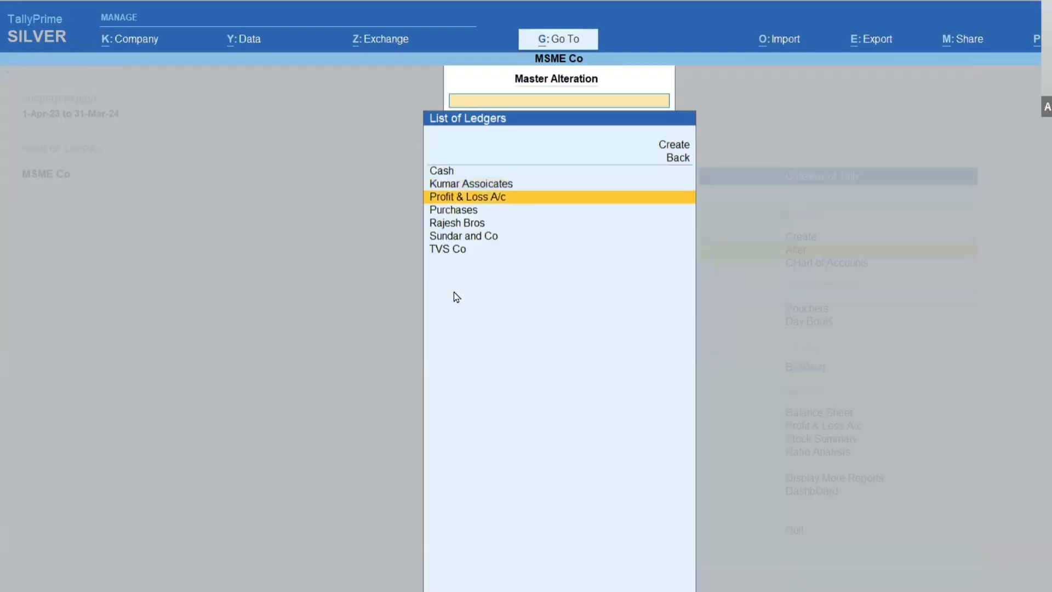
- View the MSME registration details of the Kumar Assoicates ledger under More Details, and return to the list of ledgers
key("Up")
key("Return")
key("ctrl+i")
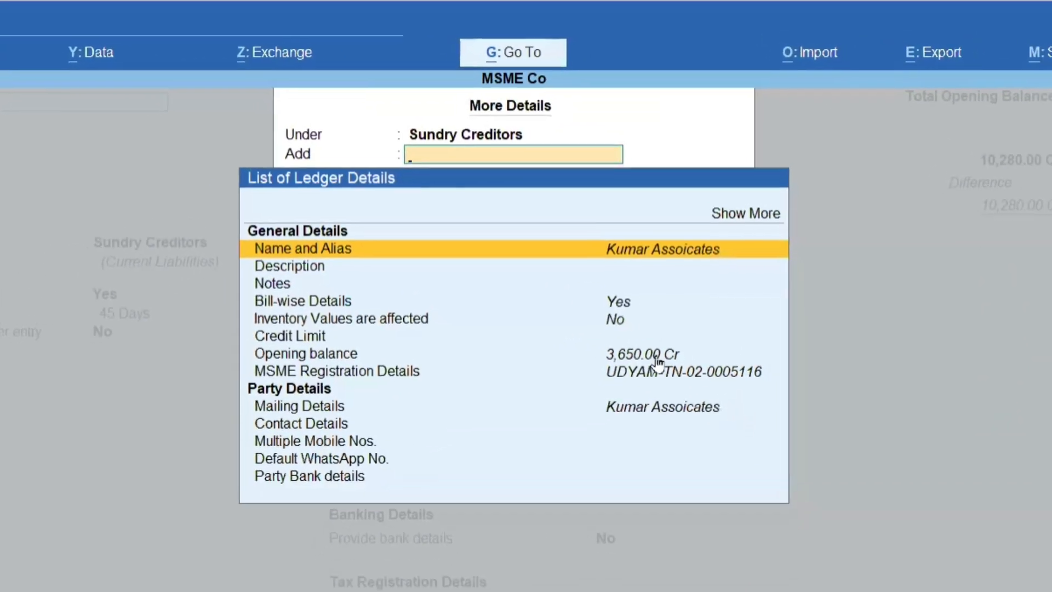
key("Return")
key("BackSpace")
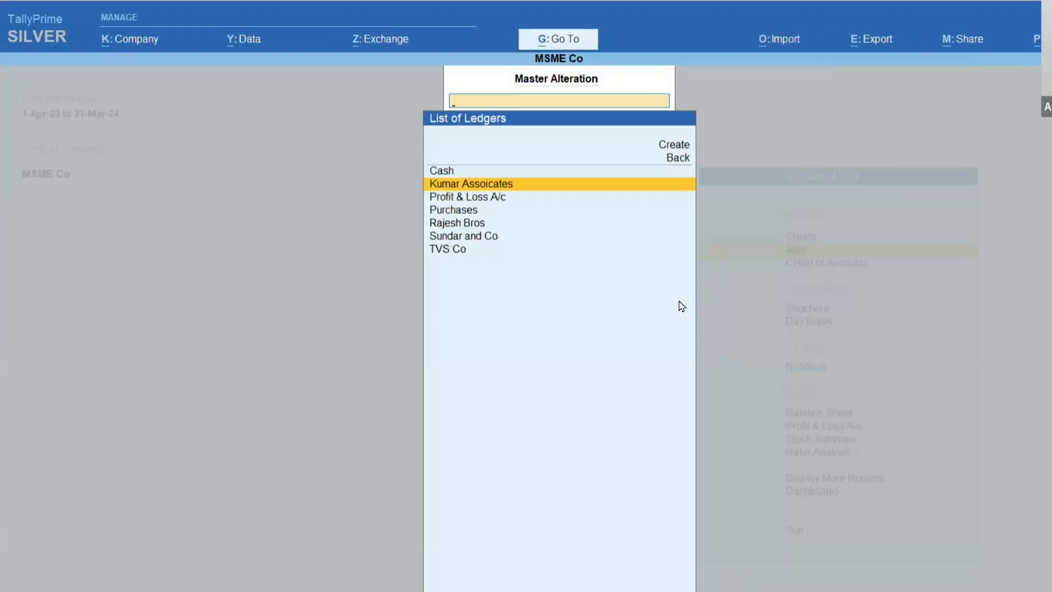
- View the MSME registration details of the Rajesh Bros ledger under More Details, and quit its alteration
key("Down")
key("Down")
key("Down")
key("Return")
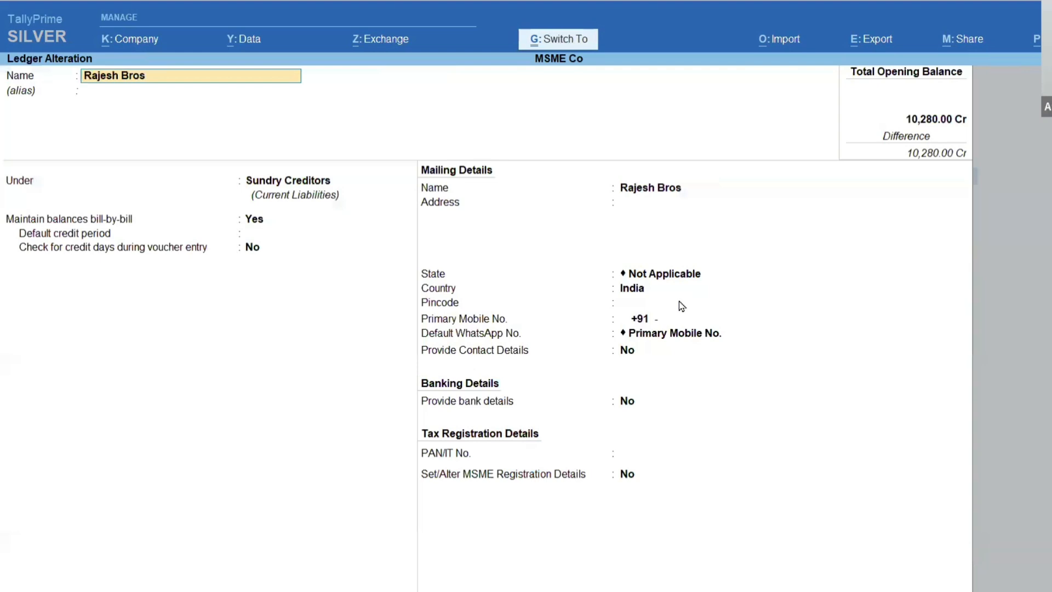
key("ctrl+i")
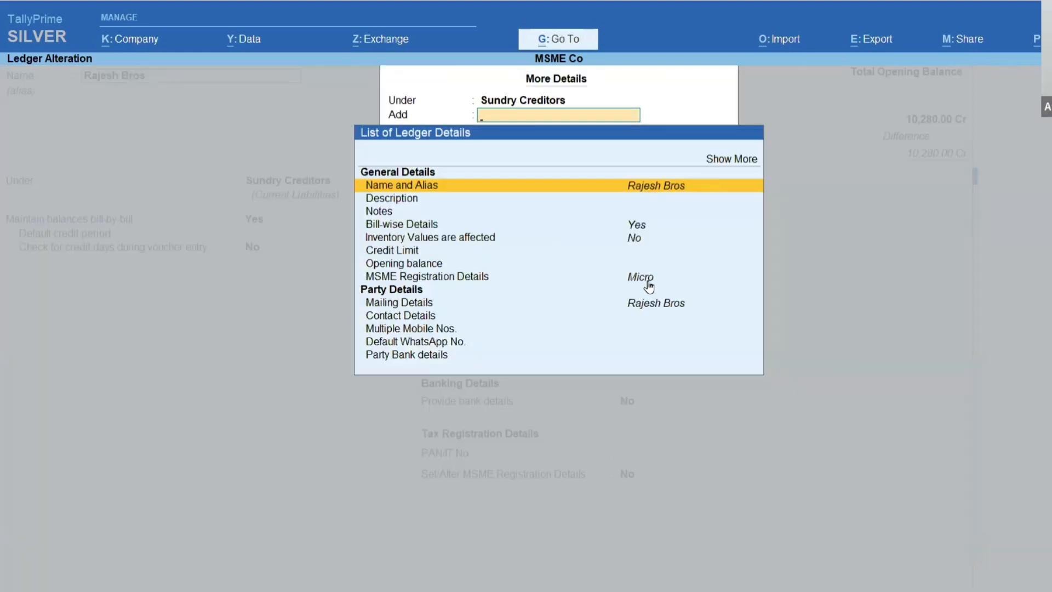
key("Escape")
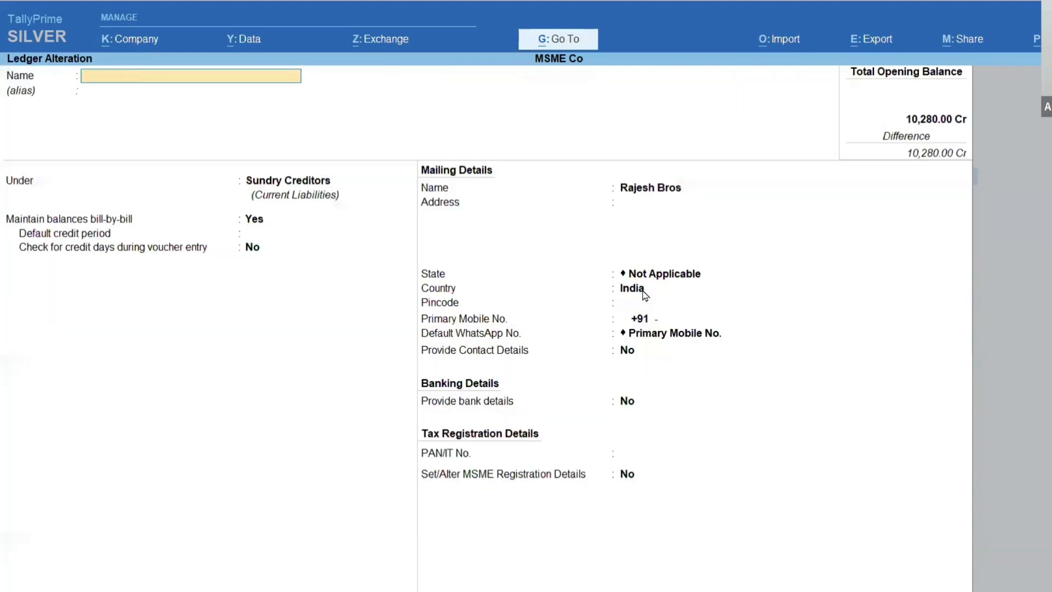
key("Escape")
- View the MSME registration details of the Sundar and Co ledger under More Details, and quit its alteration
key("Down")
key("Return")
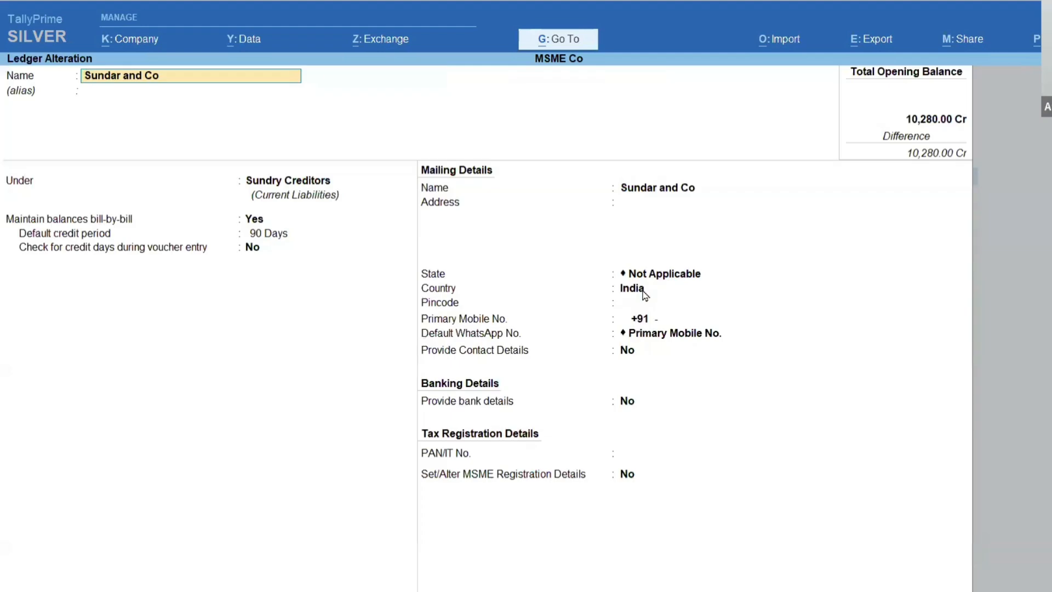
key("ctrl+i")
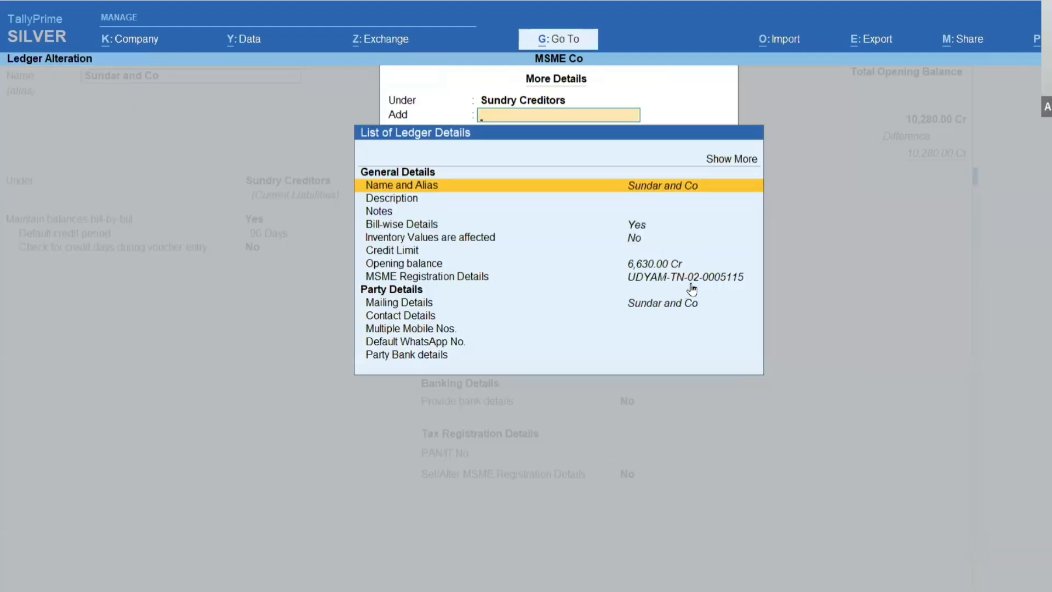
key("Escape")
key("Escape")
key("Escape")
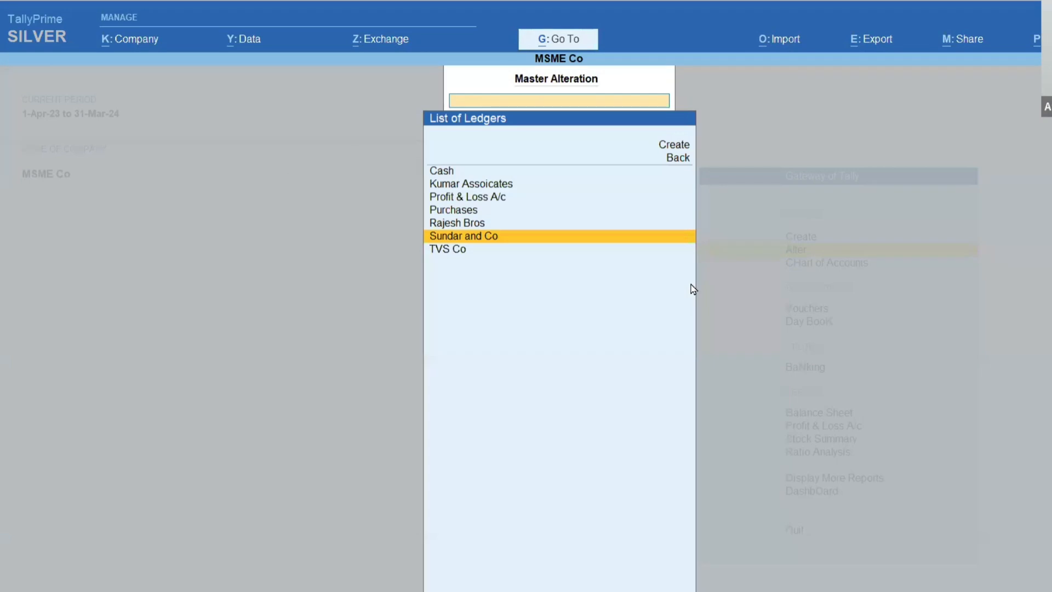
- Check the default credit period in the Kumar Assoicates ledger, and quit the alteration without saving
key("Up")
key("Up")
key("Up")
key("Up")
key("Return")
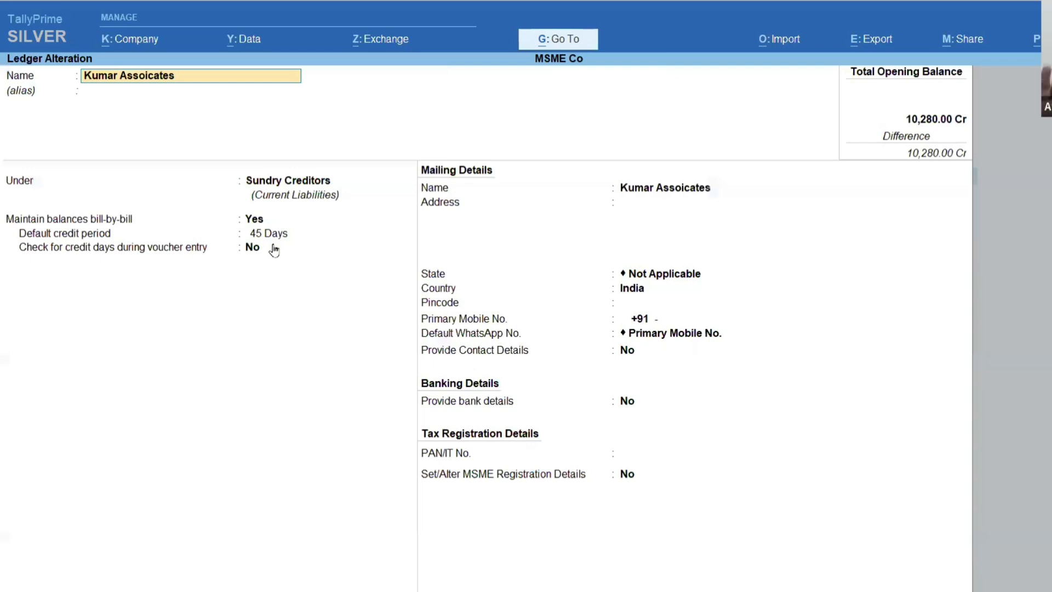
key("Escape")
key("Escape")
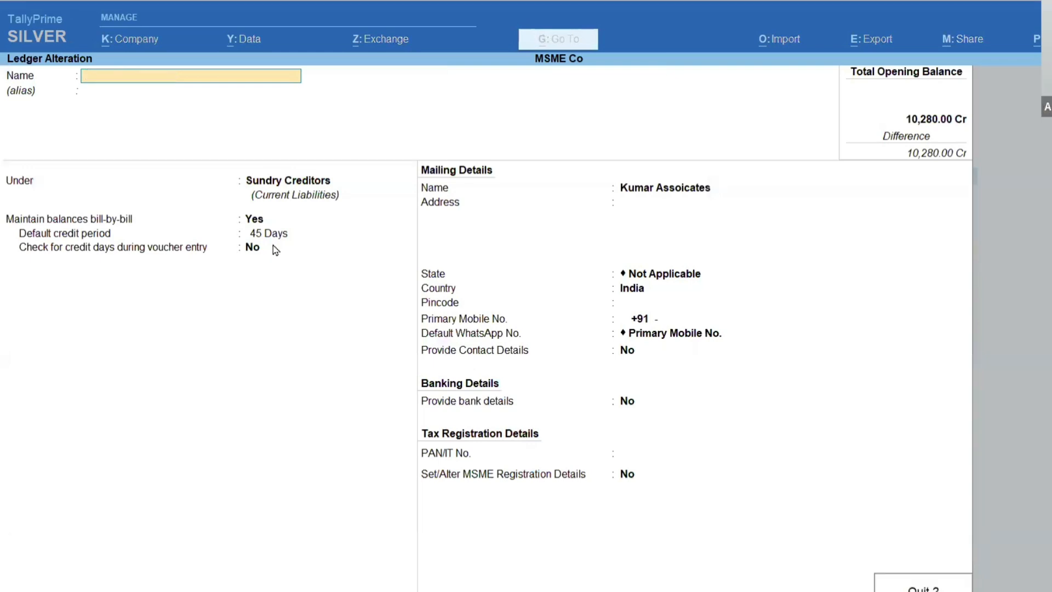
key("y")
- Check the default credit period in the Rajesh Bros ledger, and return to the list of ledgers
key("Down")
key("Down")
key("Down")
key("Return")
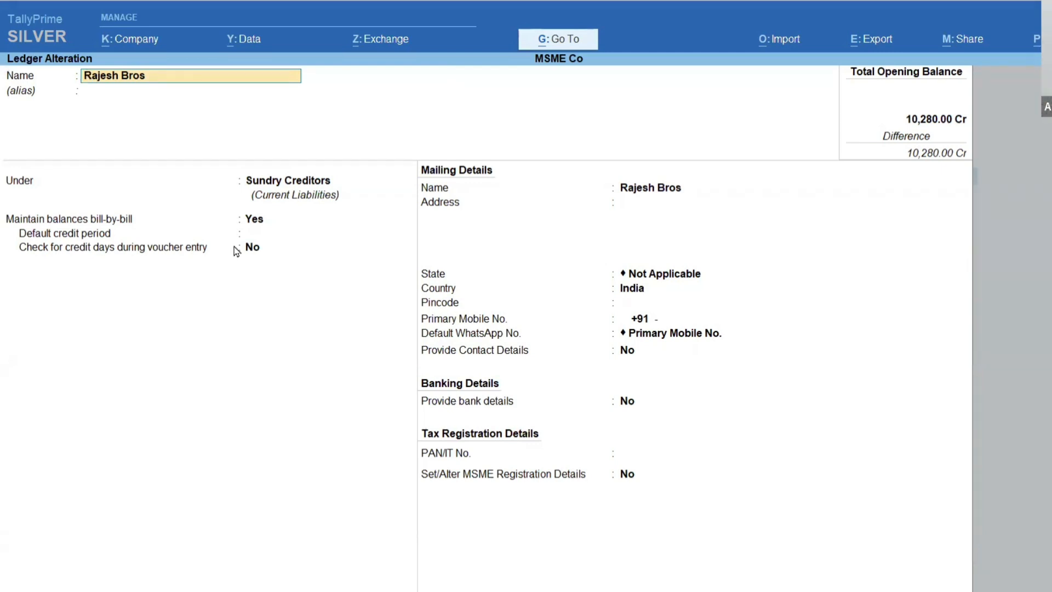
key("Escape")
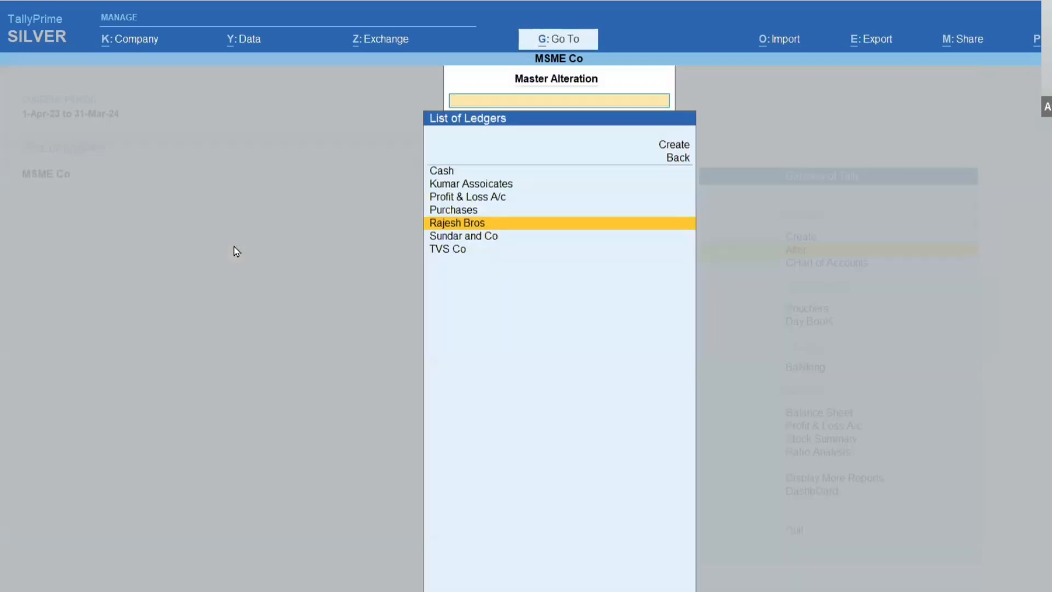
- Check the default credit period in the Sundar and Co ledger, and quit the alteration without saving
key("Down")
key("Return")
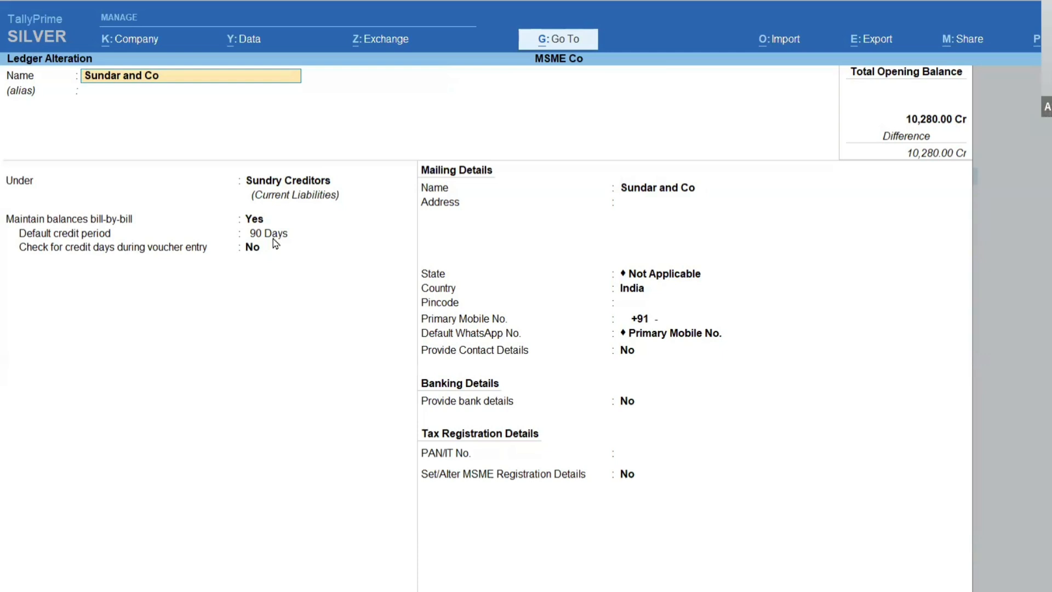
key("Escape")
key("y")
- Check the credit period and MSME registration details of the TVS Co ledger, and quit the alteration without saving
key("Down")
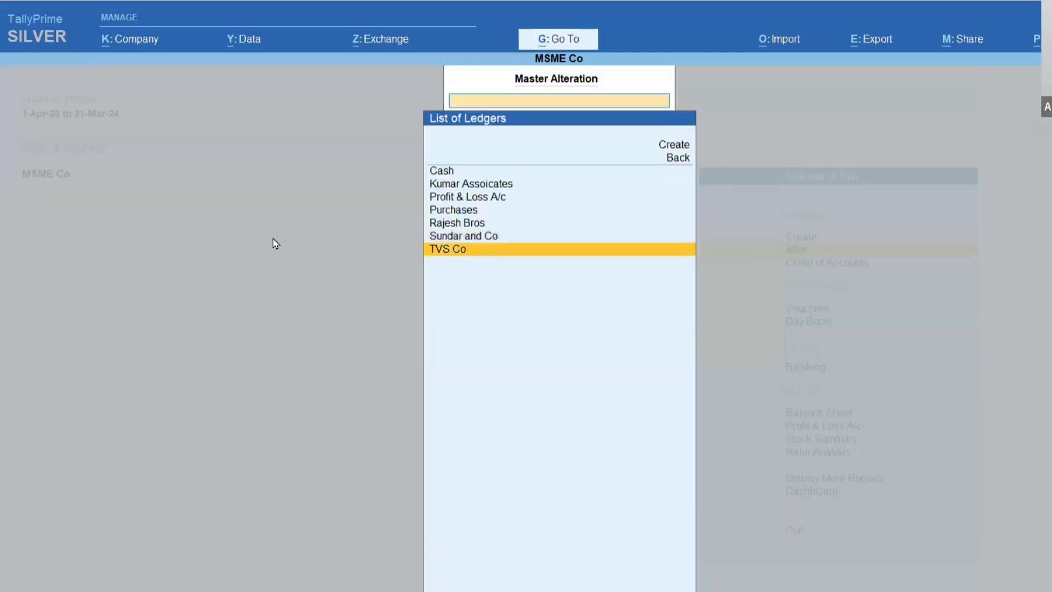
key("Return")
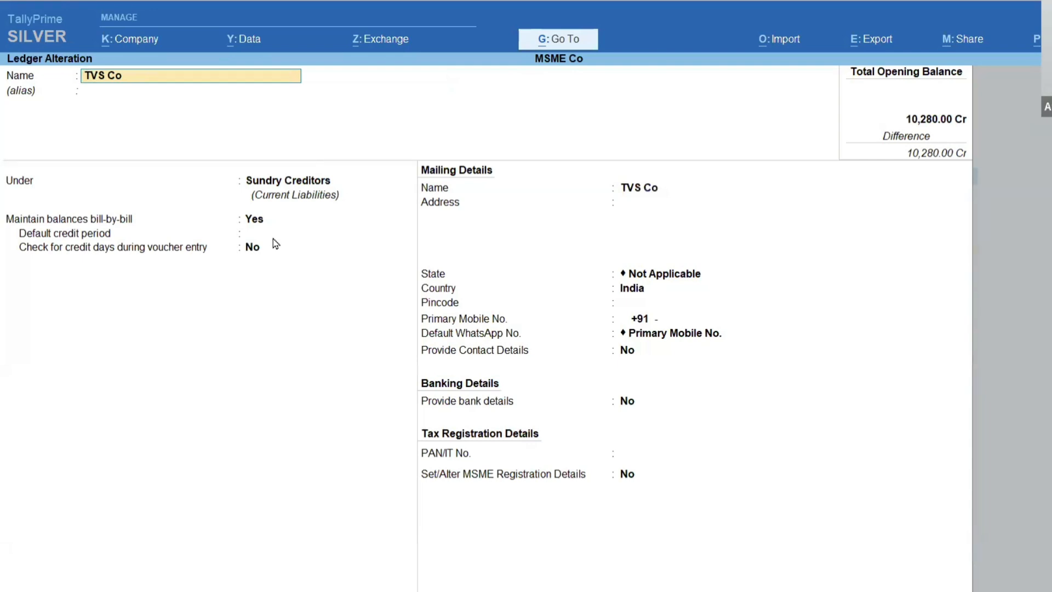
key("ctrl+i")
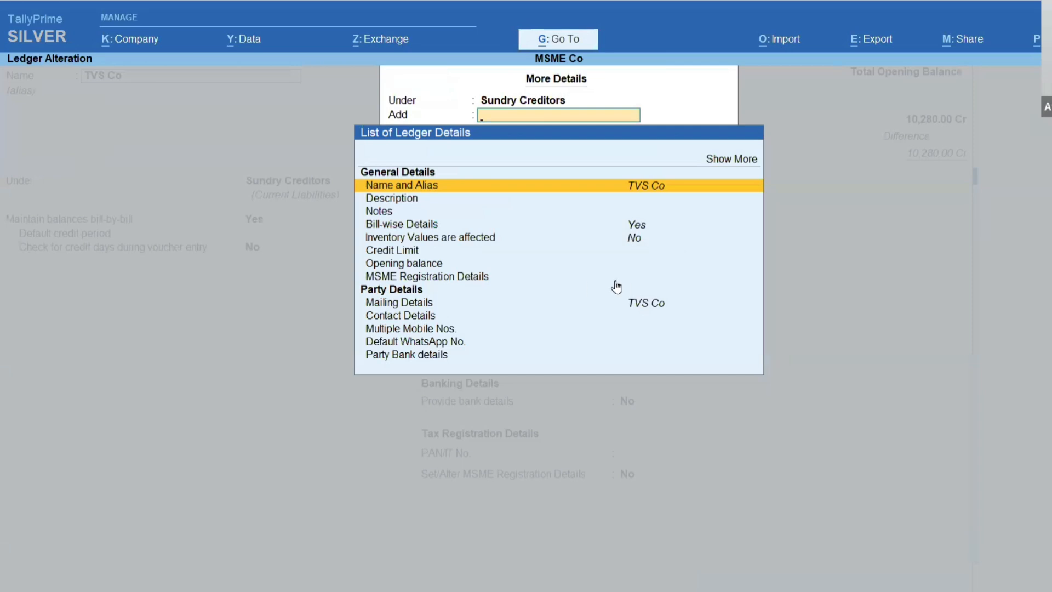
key("Escape")
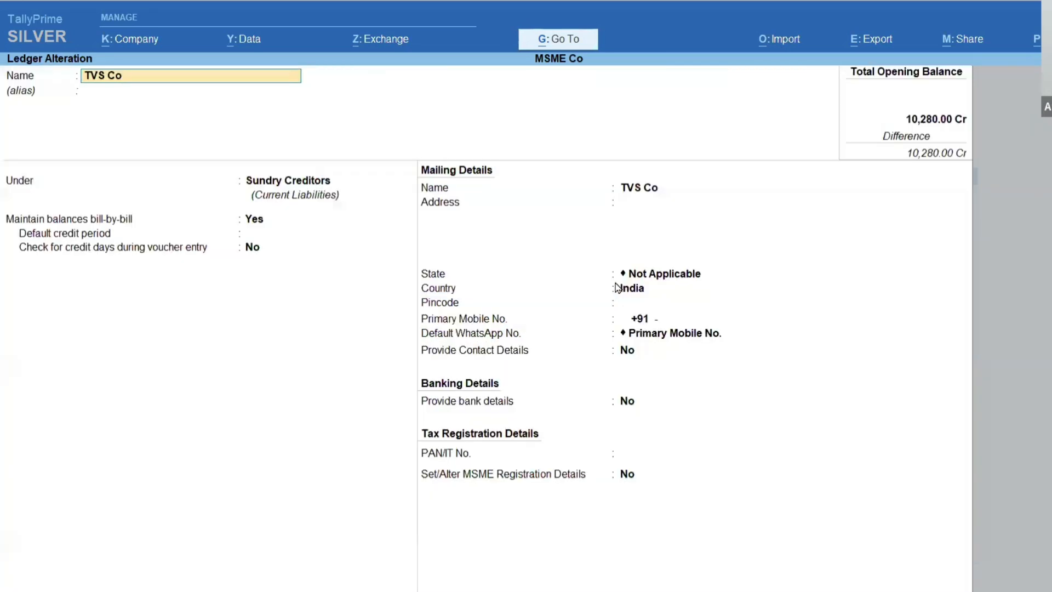
key("Escape")
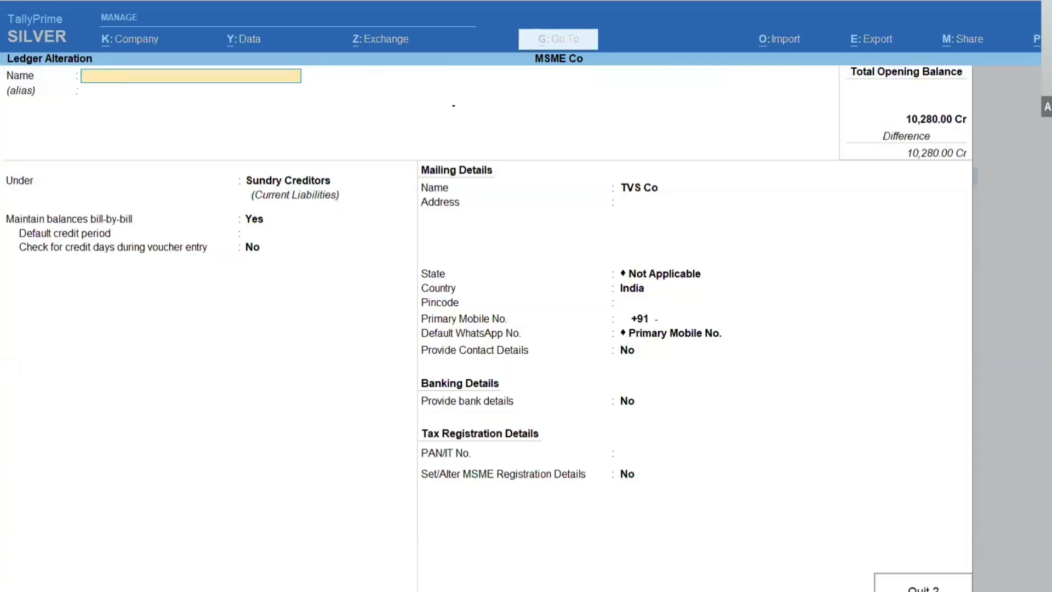
key("y")
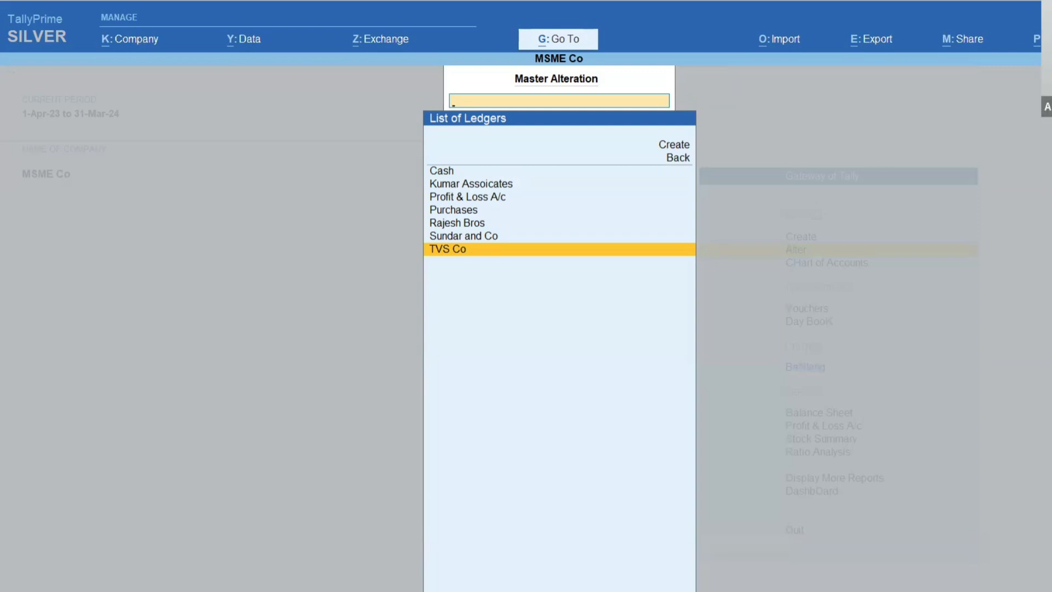
- Return to the Gateway of Tally and consult the MSME Features in Tally slide before switching back to TallyPrime
key("Escape")
key("Escape")
key("Up")
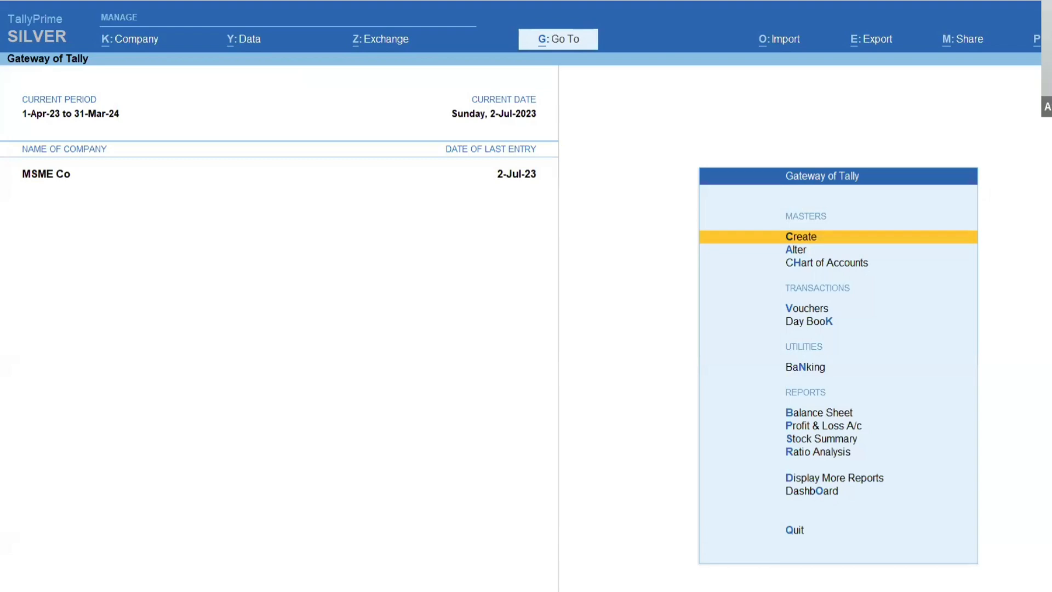
key("alt+Tab")
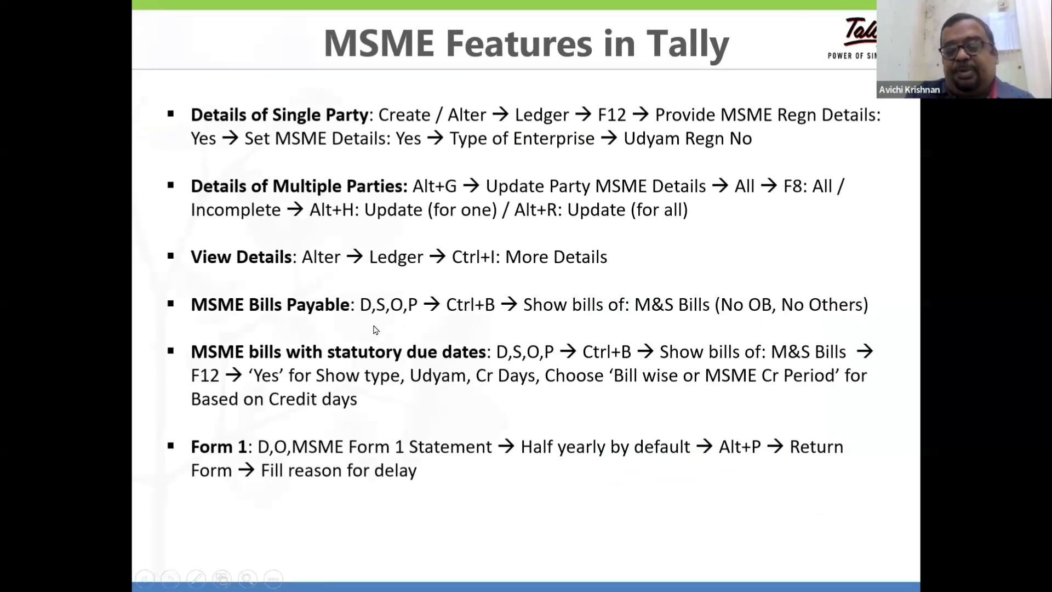
key("alt+Tab")
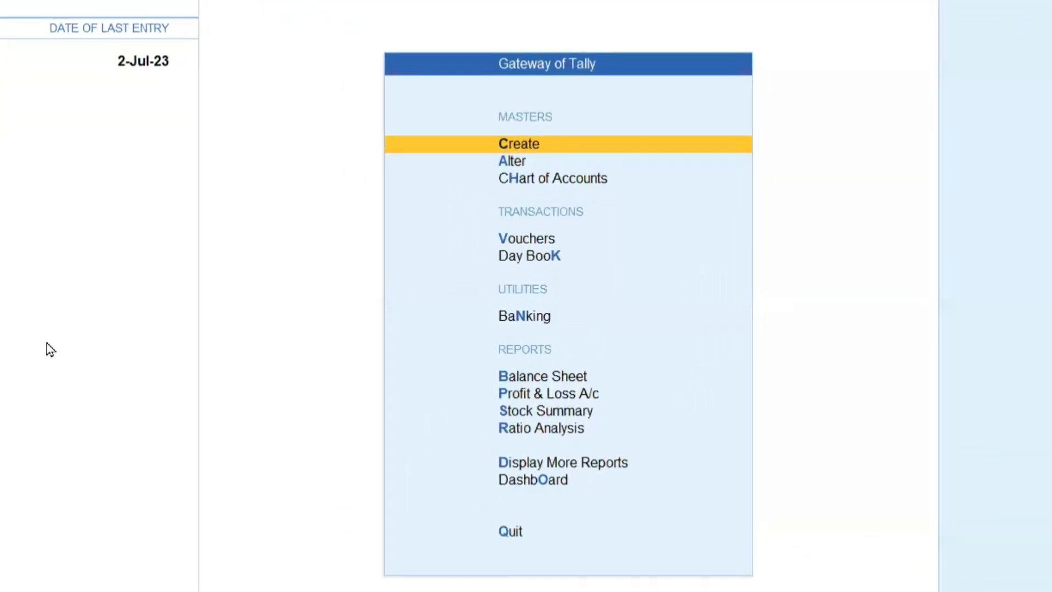
key("d")
key("o")
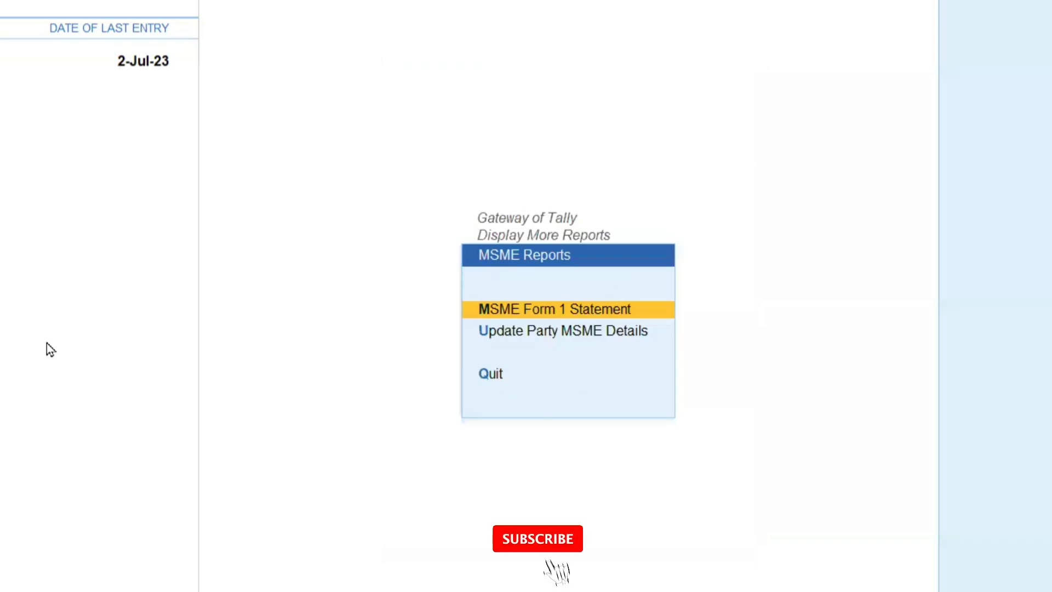
key("Escape")
key("Return")
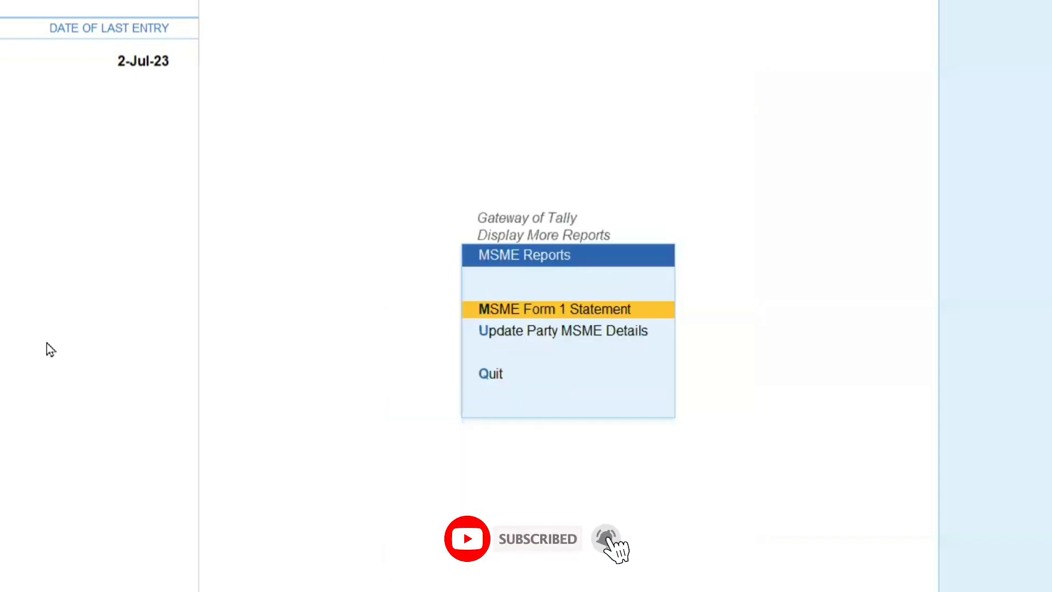
key("Escape")
key("Escape")
key("Home")
- Open the outstanding payables report under Statements of Accounts, and exit back to the Gateway of Tally
key("d")
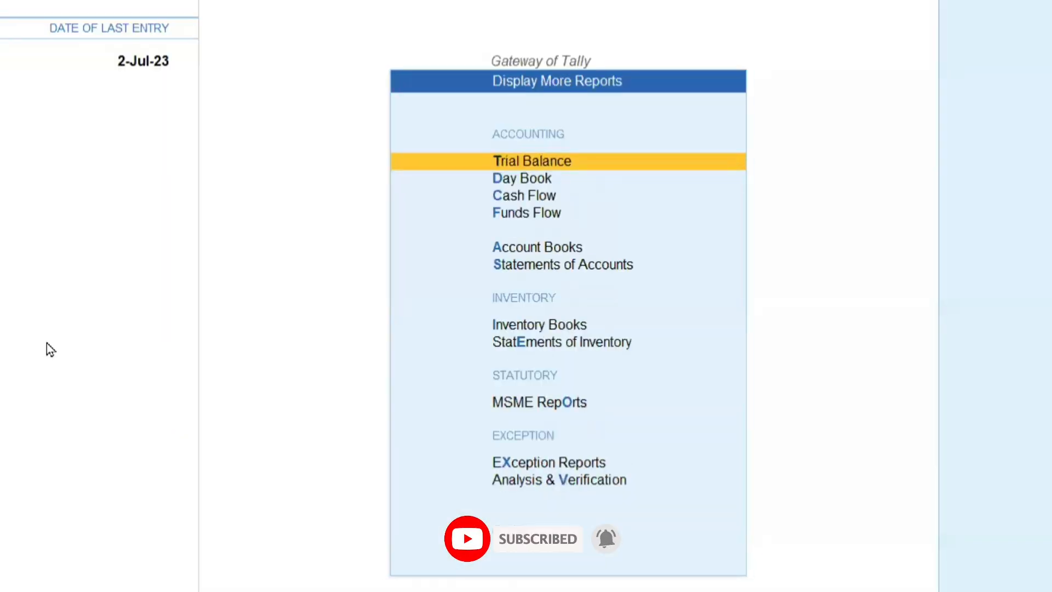
key("e")
key("o")
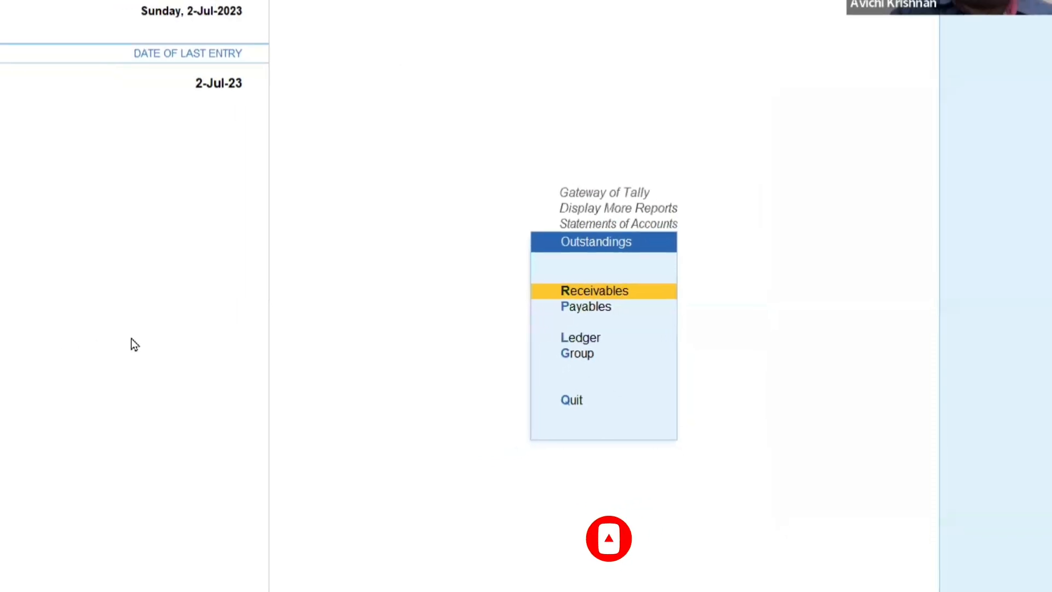
key("Down")
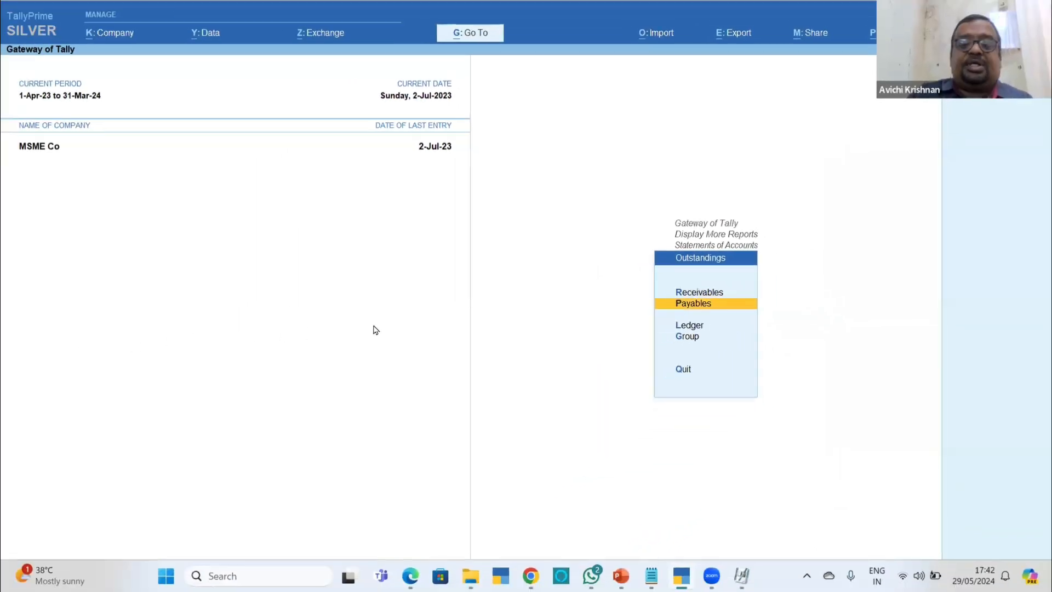
key("Return")
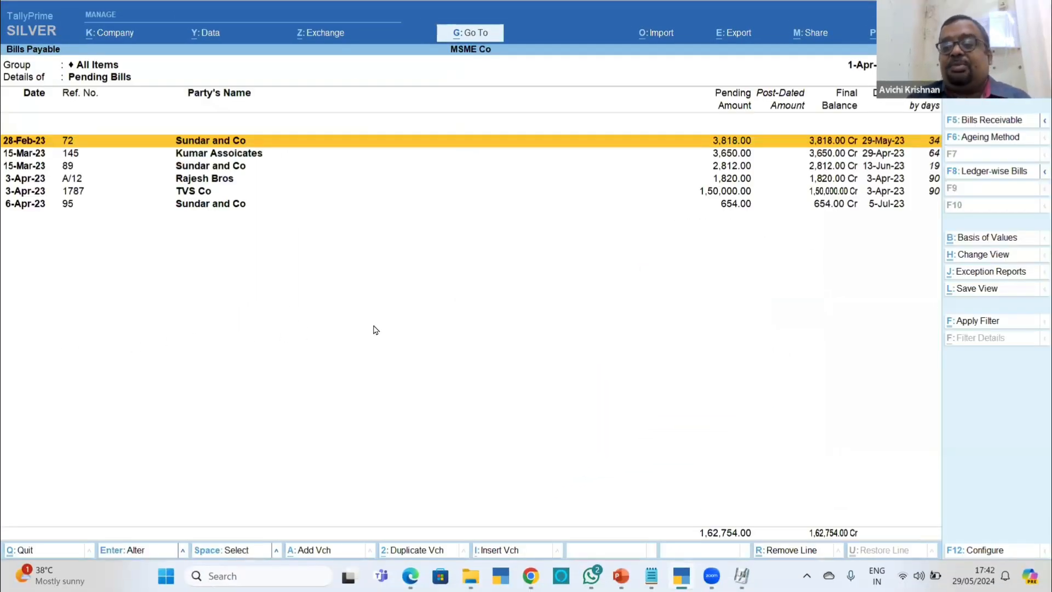
key("Escape")
key("Escape")
key("Escape")
key("Escape")
key("Escape")
key("n")
- Open the Bills Payable report from the outstandings under Statements of Accounts, and highlight the TVS Co bill
key("d")
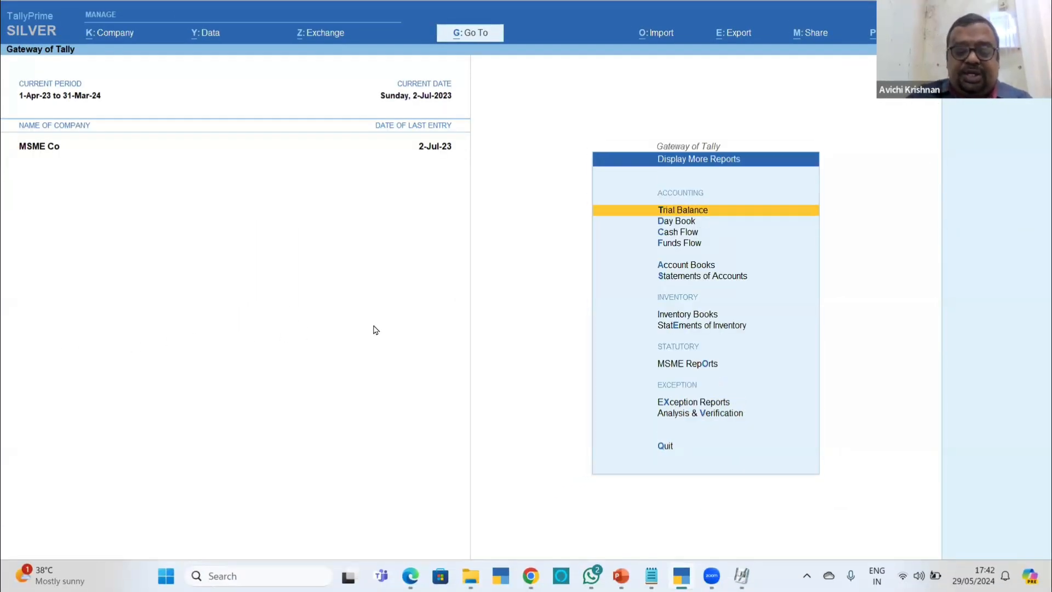
key("s")
key("o")
key("Down")
key("Return")
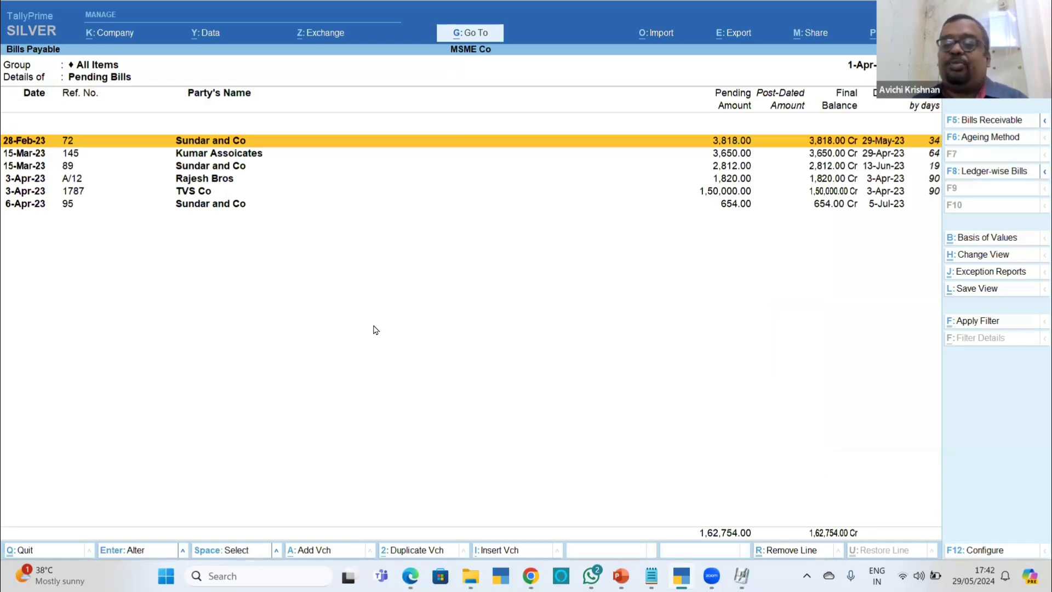
key("Down")
key("Down")
key("Down")
key("Down")
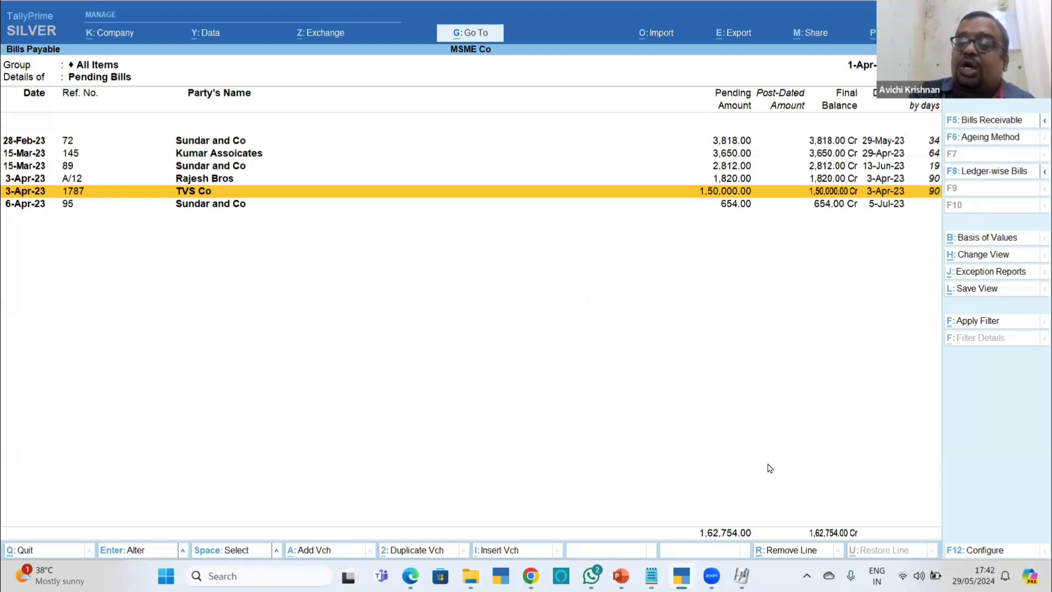
- Set Show Bills of to Micro & Small Parties in the Bills Payable report's basis of values
key("ctrl+b")
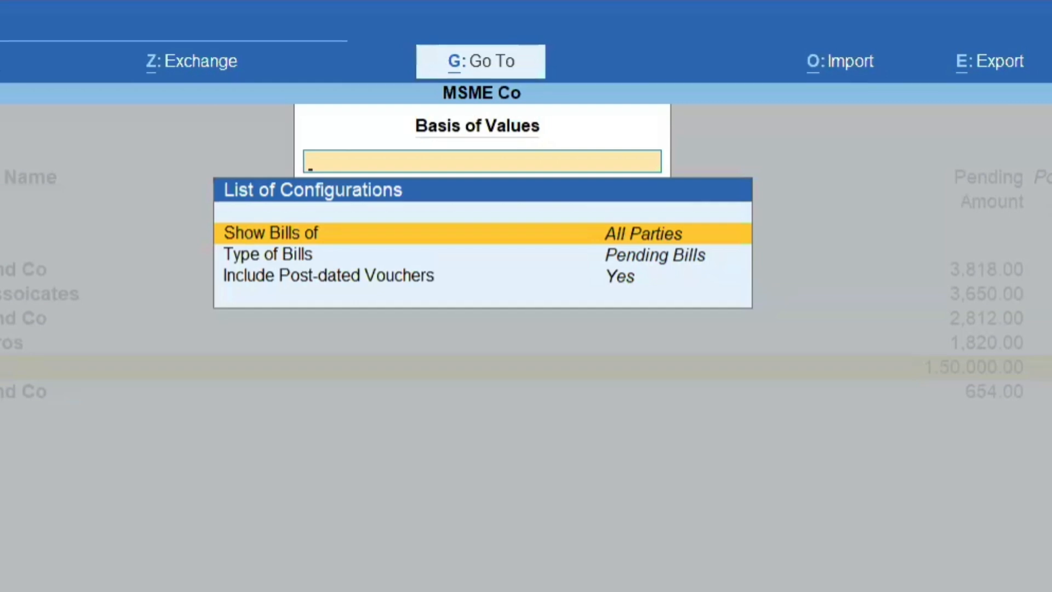
key("Return")
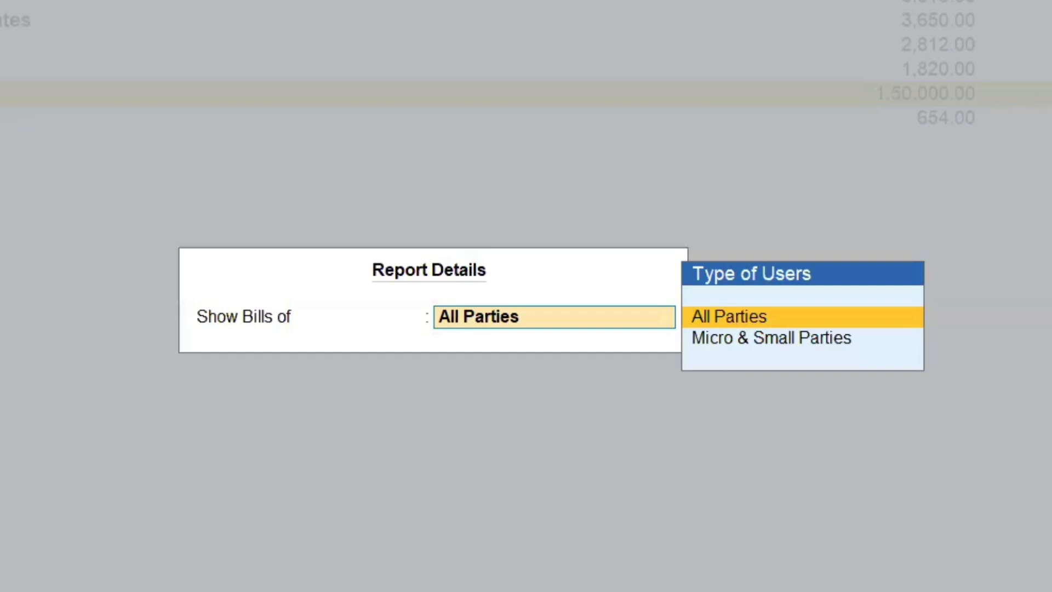
key("Down")
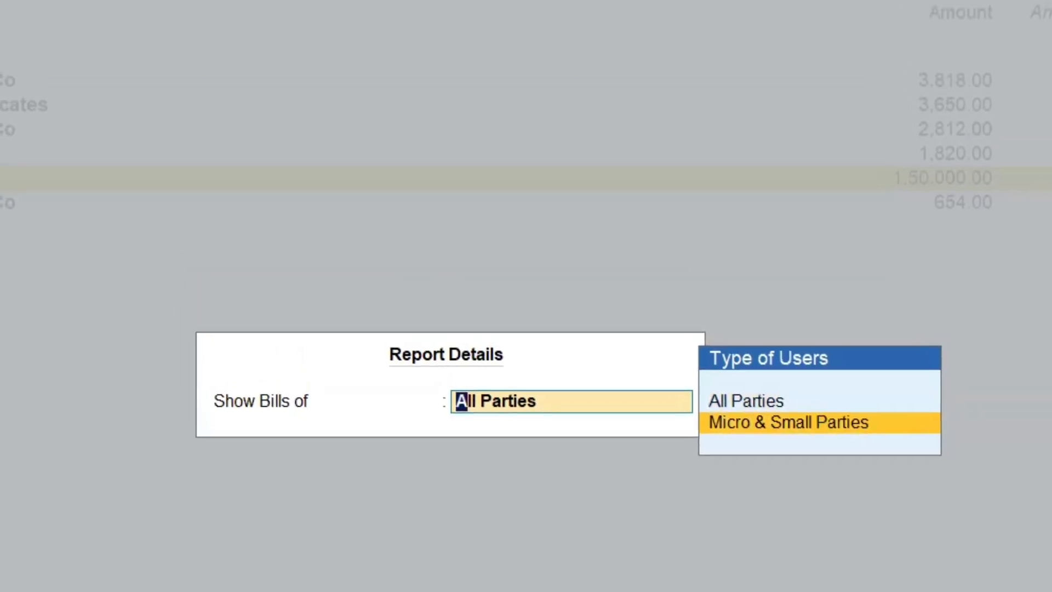
key("Return")
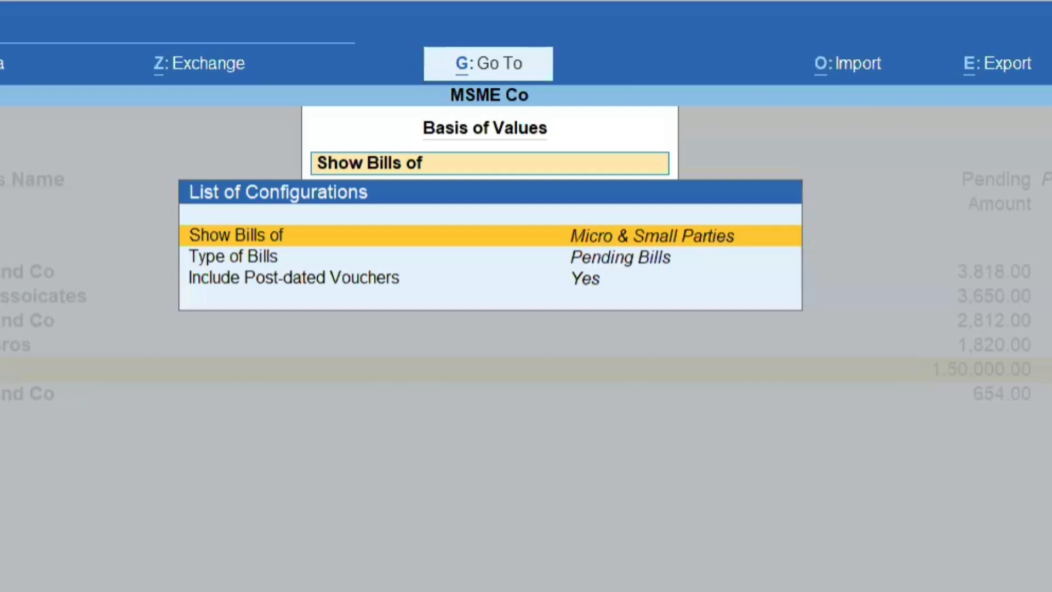
- Apply the basis of values to the Bills Payable report, and set Show Bills of back to All Parties
key("ctrl+a")
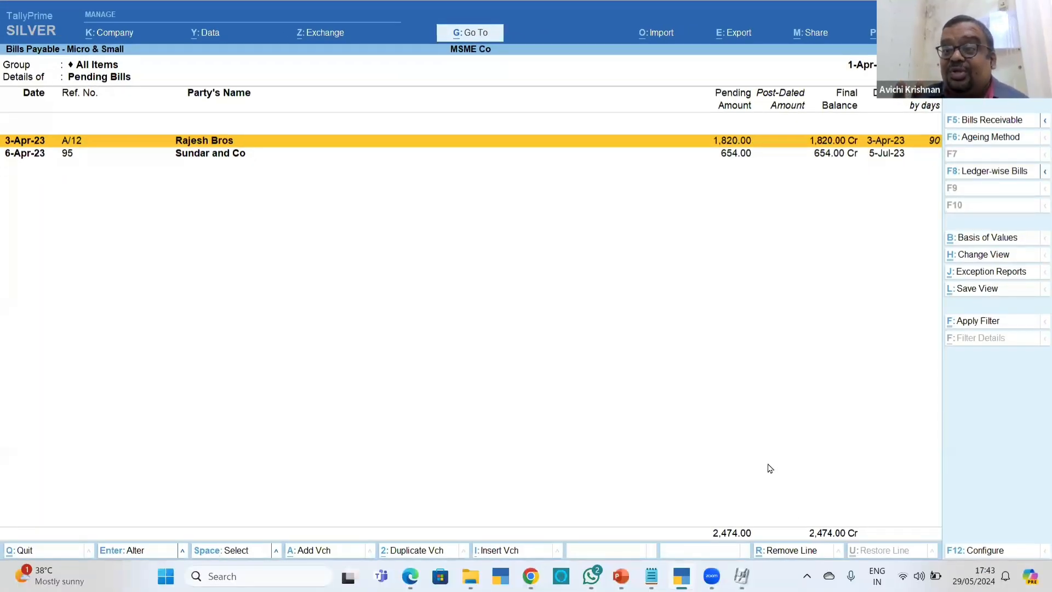
key("ctrl+b")
key("Return")
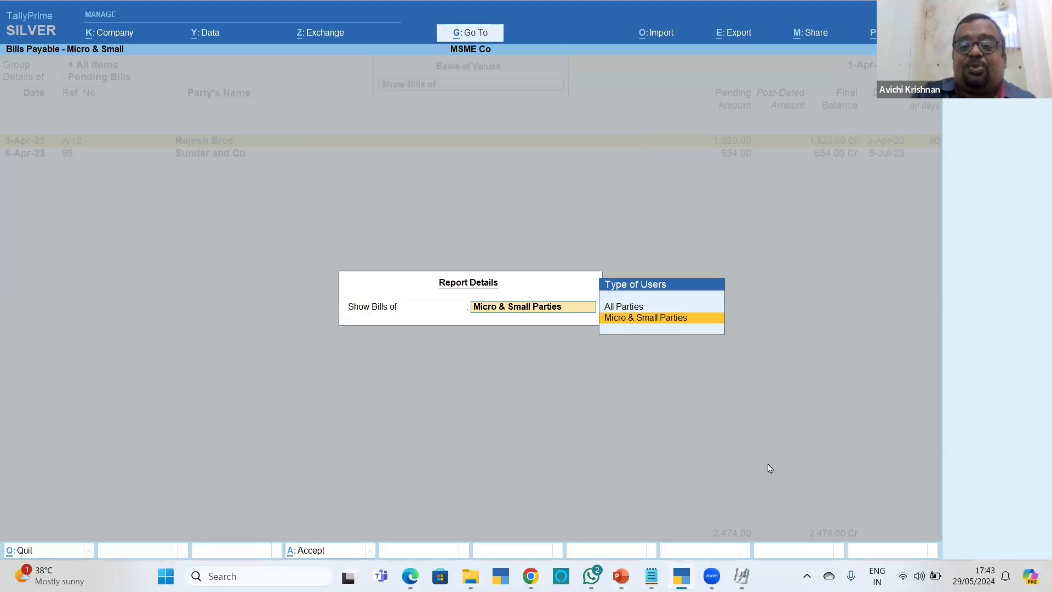
key("Up")
key("Return")
key("ctrl+a")
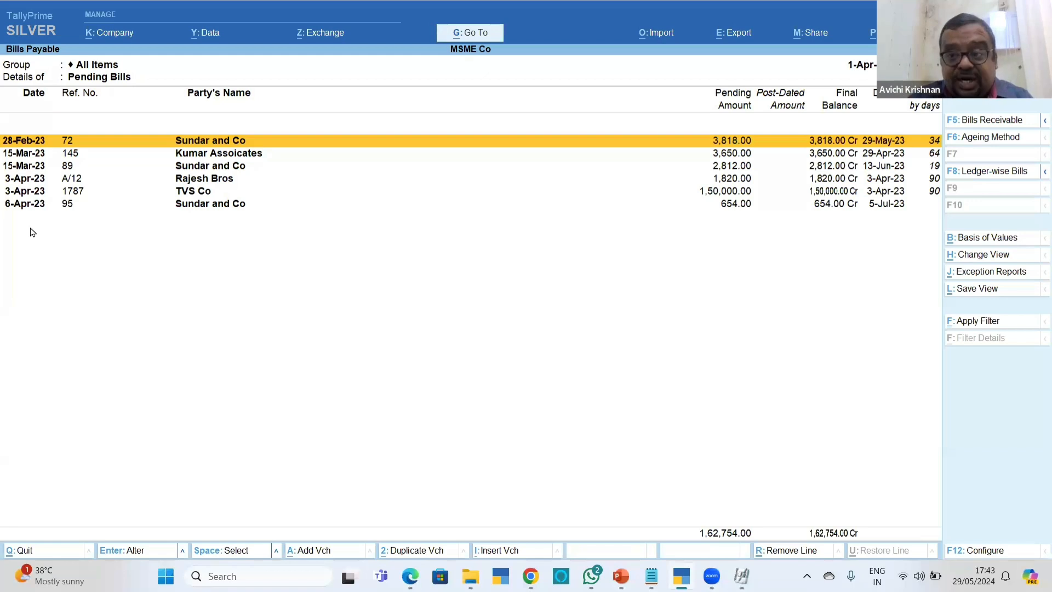
- Limit the Bills Payable report to Micro & Small Parties, and consult the MSME Features in Tally slide before returning to TallyPrime
key("ctrl+b")
key("Return")
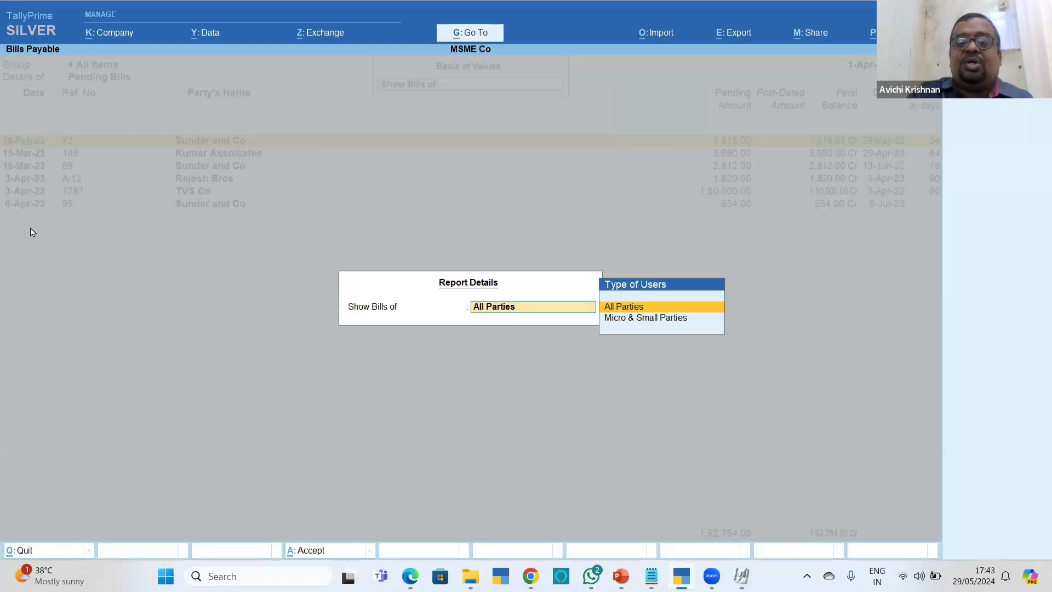
key("Down")
key("Return")
key("ctrl+a")
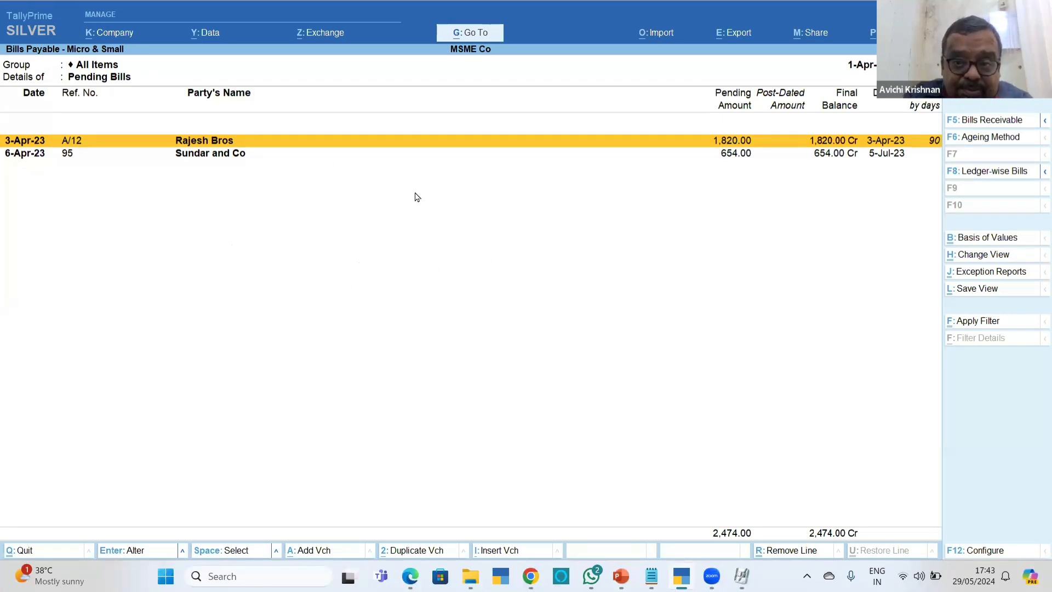
key("alt+Tab")
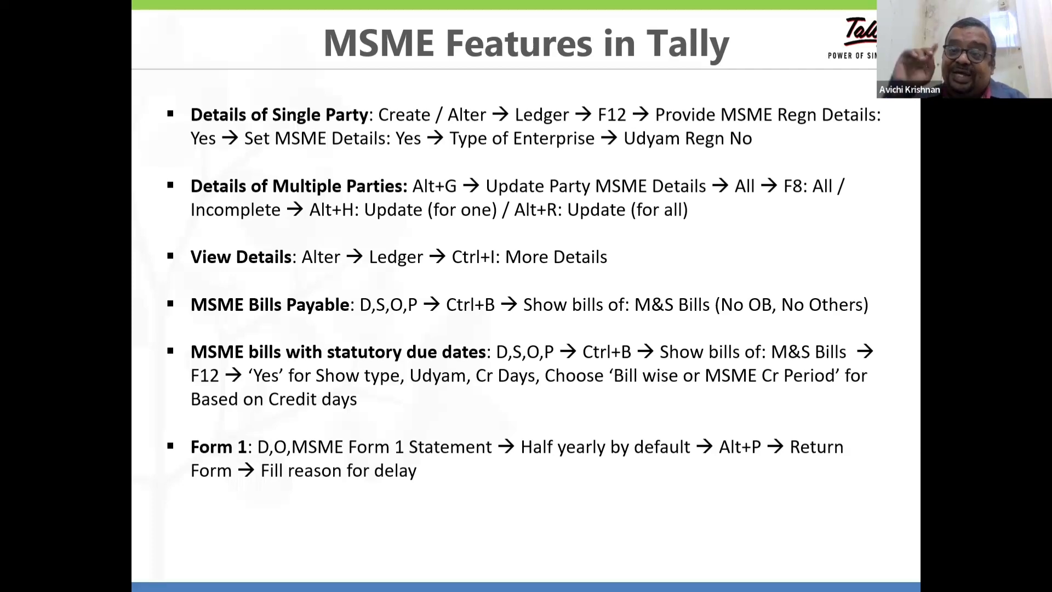
key("alt+Tab")
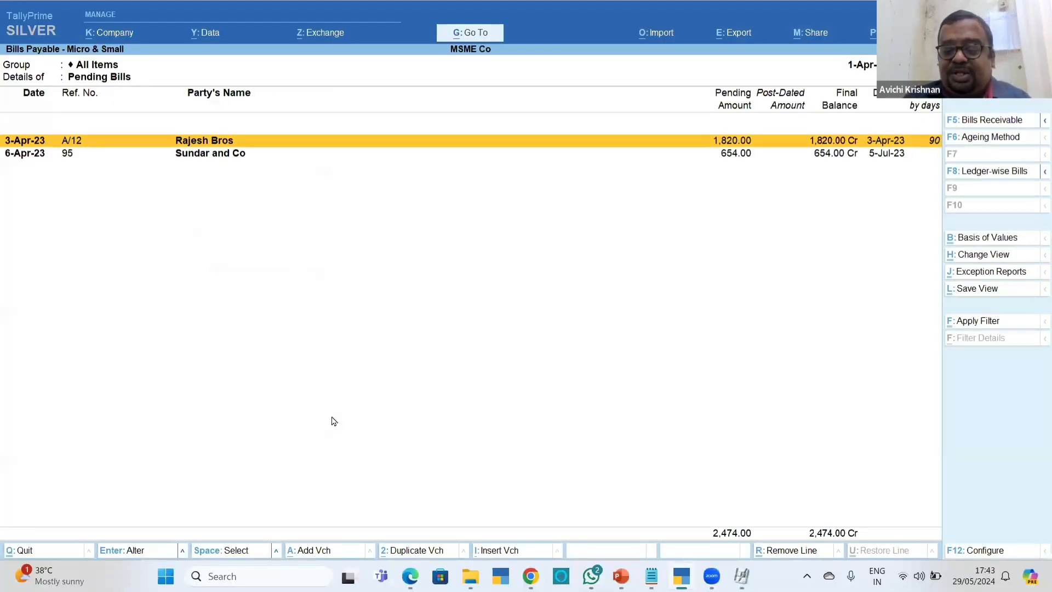
key("F12")
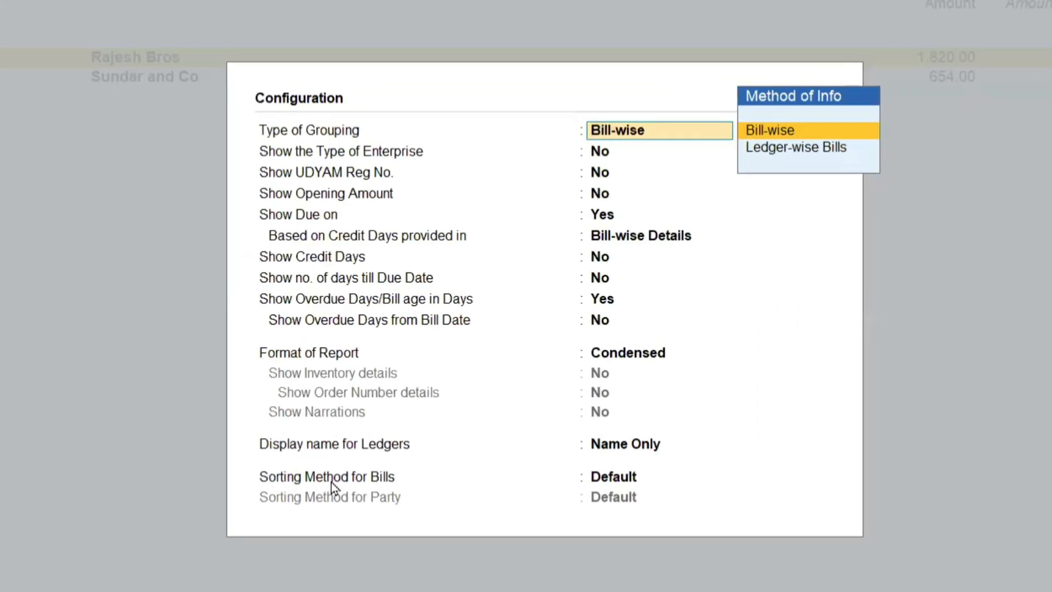
key("Return")
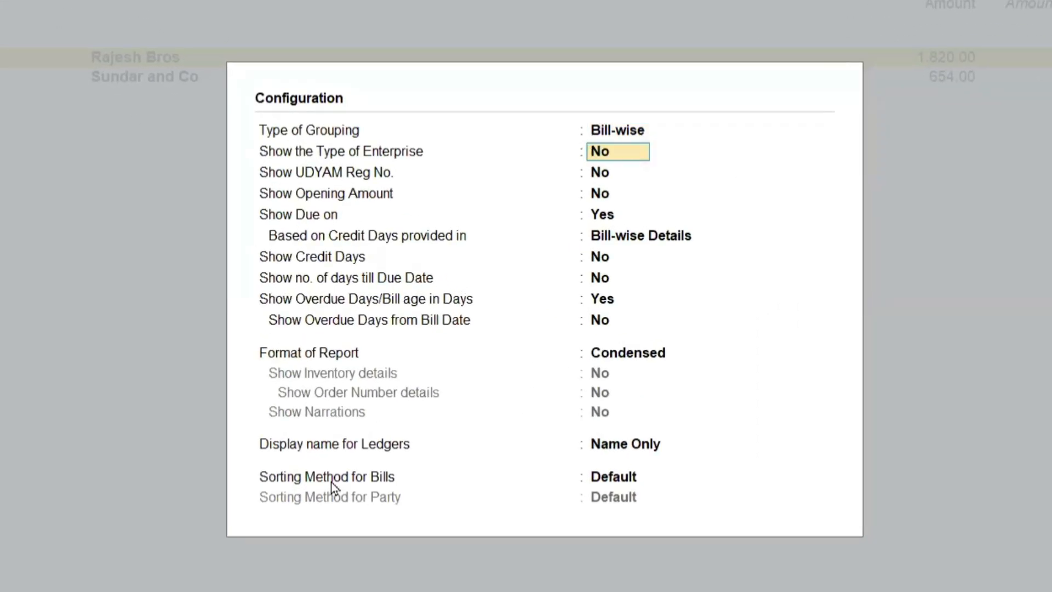
type("y")
key("Return")
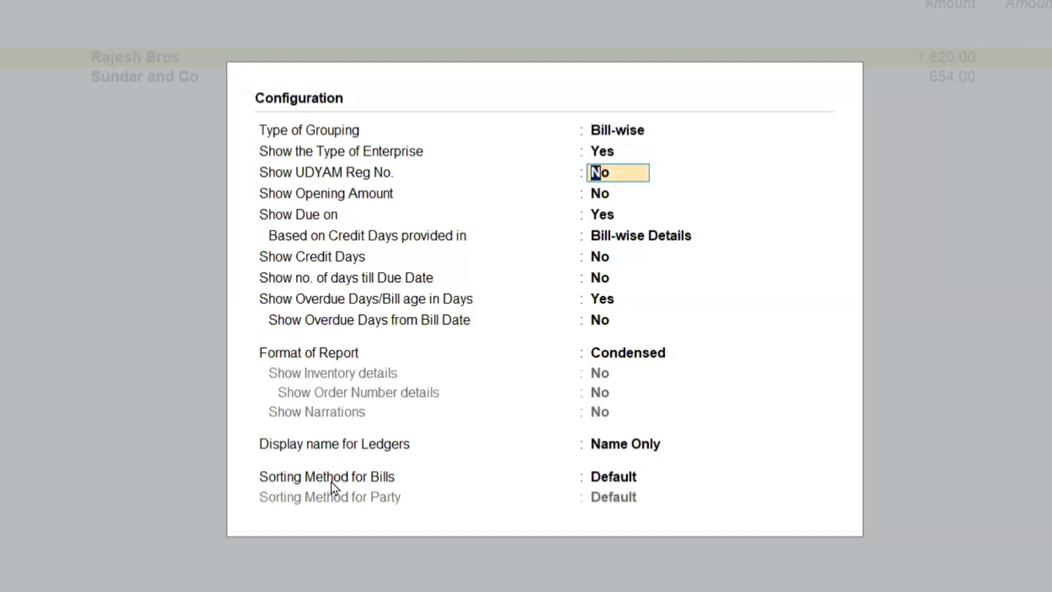
type("y")
key("Return")
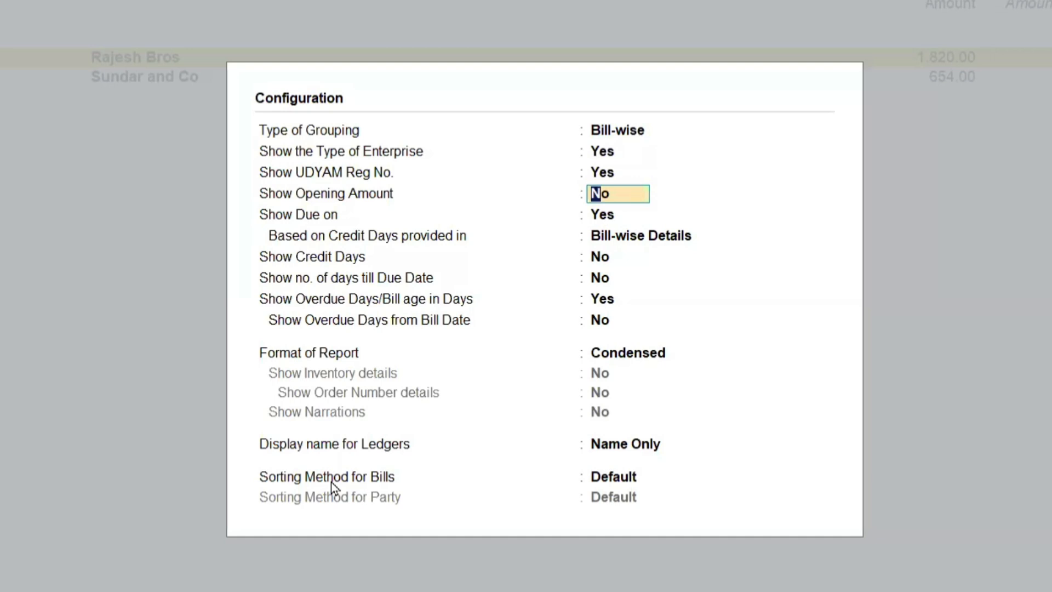
key("Return")
key("Return")
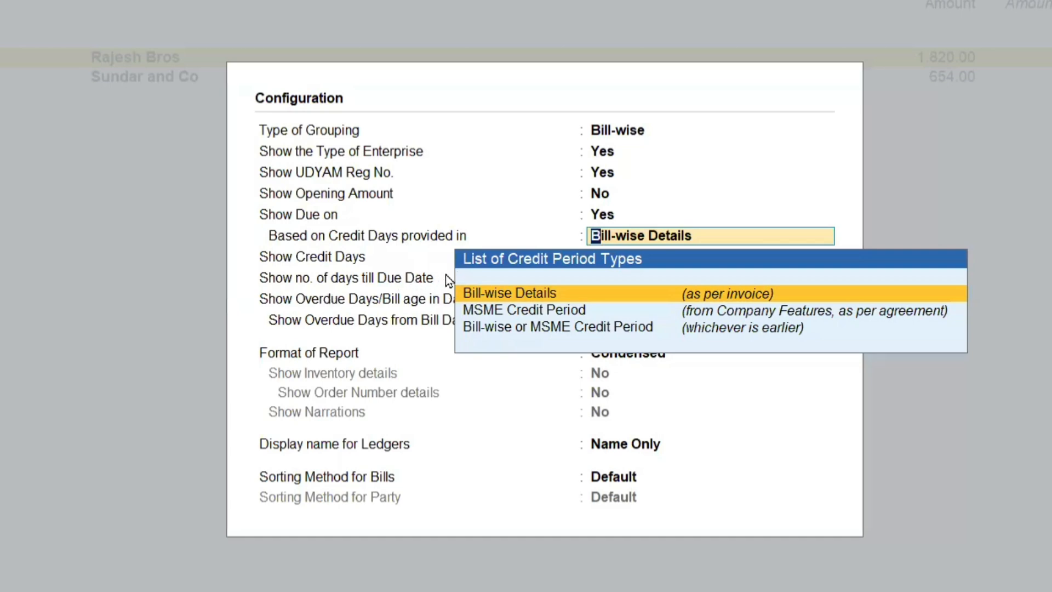
key("Down")
key("Down")
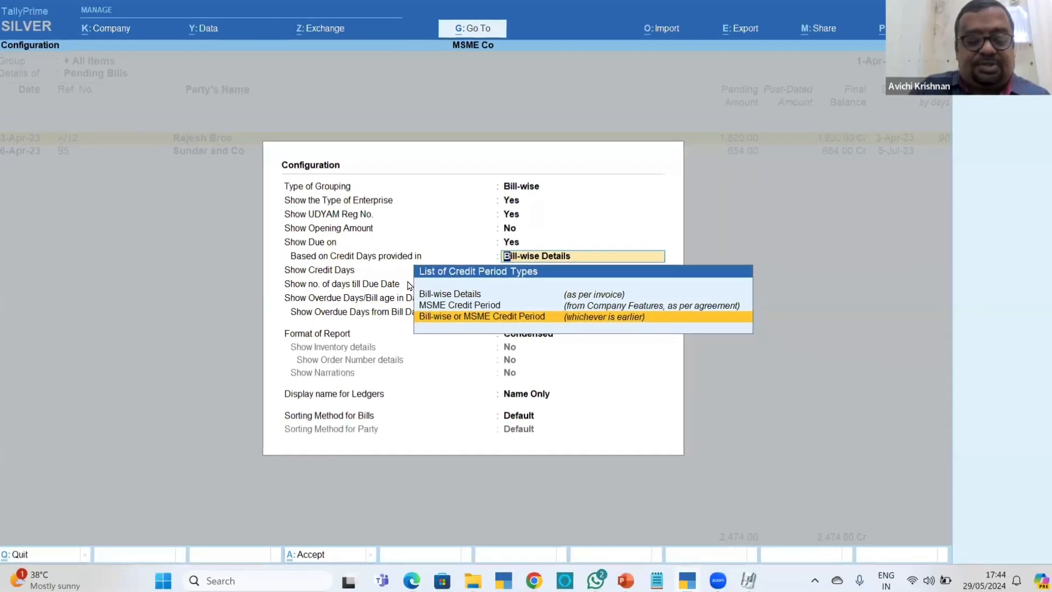
key("BackSpace")
key("Escape")
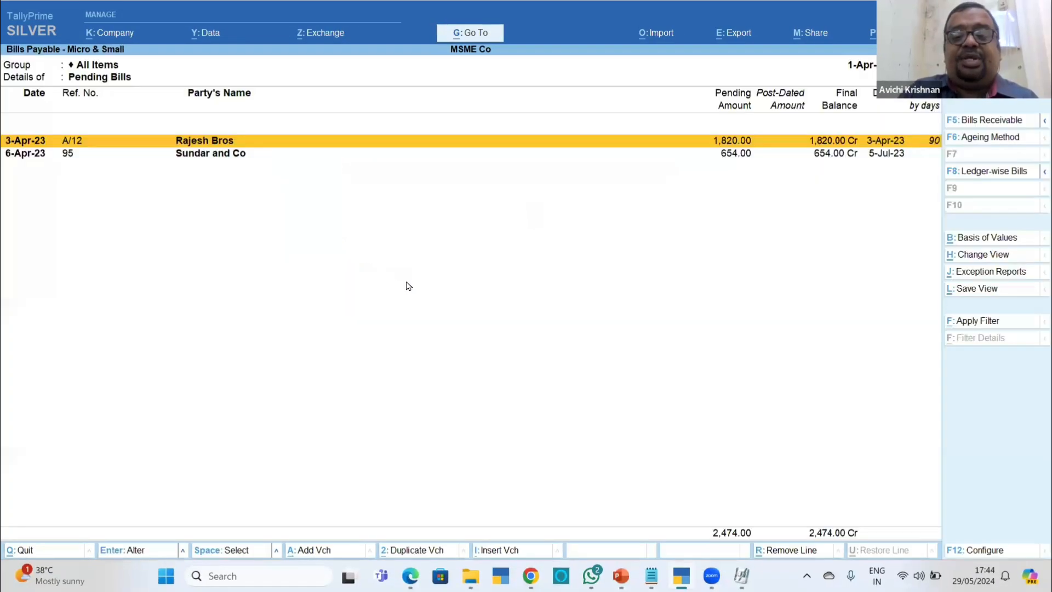
- In the Bills Payable report's configuration, set Show the Type of Enterprise and Show UDYAM Reg No. to Yes
key("F12")
key("Return")
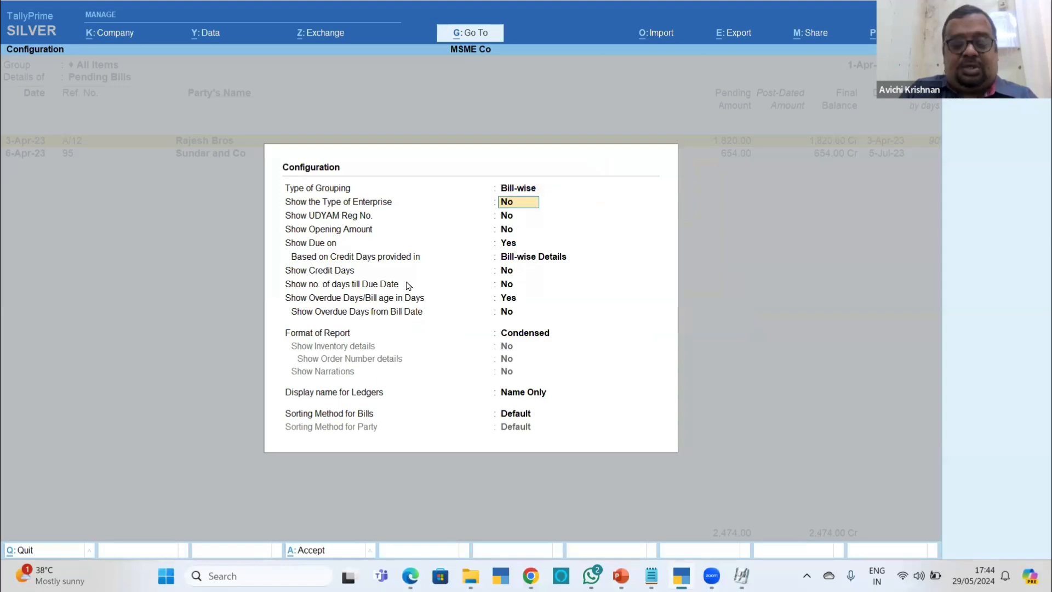
type("y")
key("Return")
type("y")
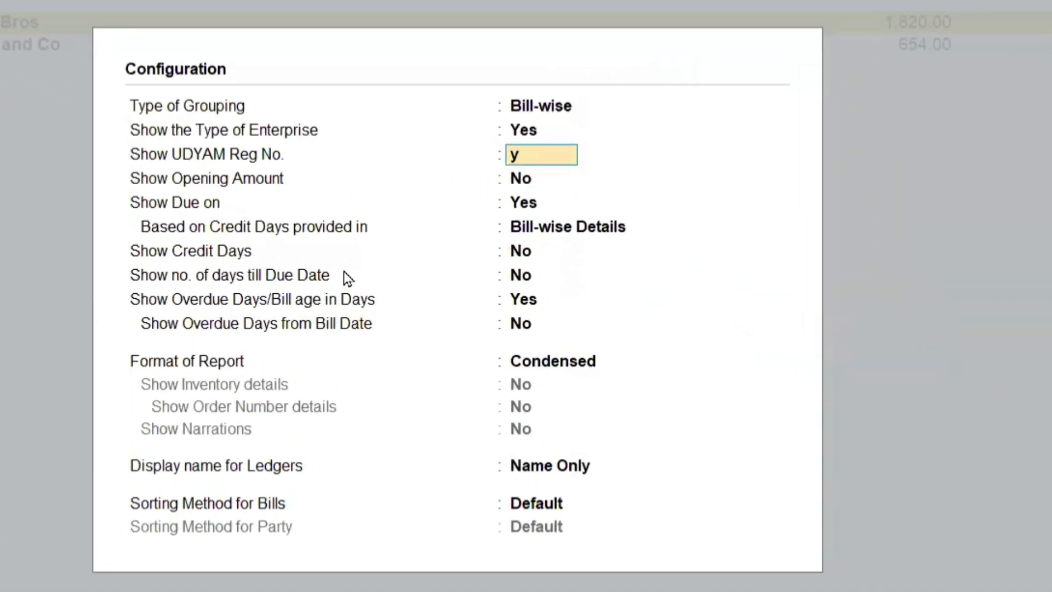
key("Return")
- Base the due dates on Bill-wise or MSME Credit Period, set Show Credit Days to Yes, and accept the configuration
key("Return")
key("Return")
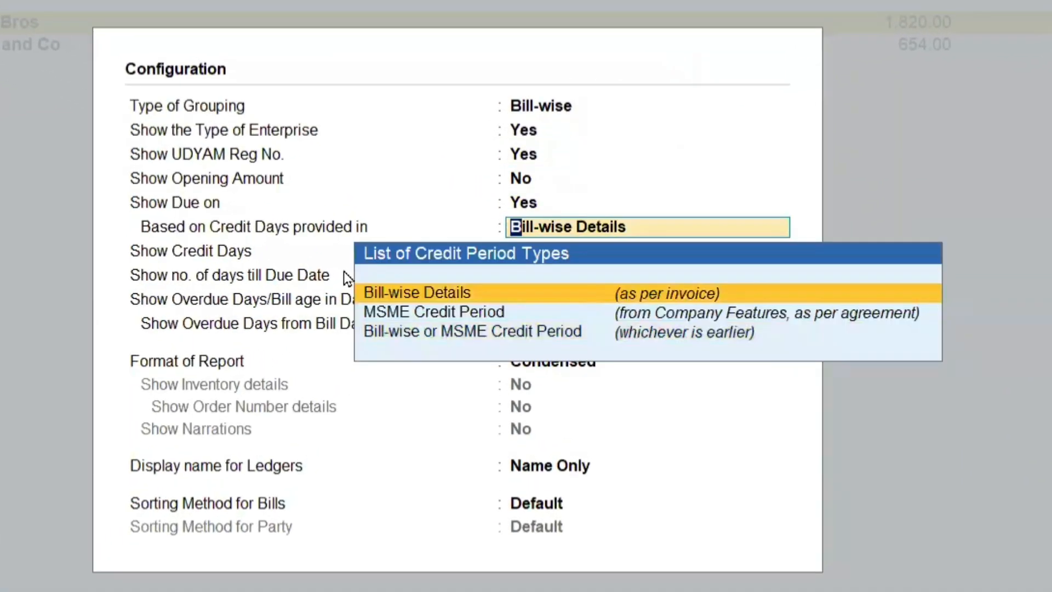
key("Down")
key("Down")
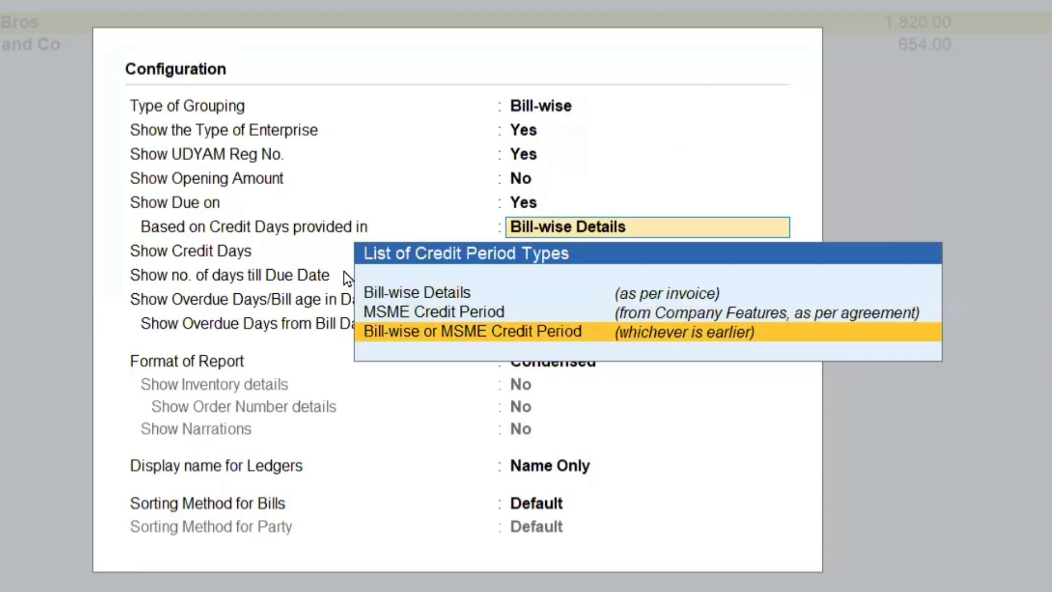
key("Return")
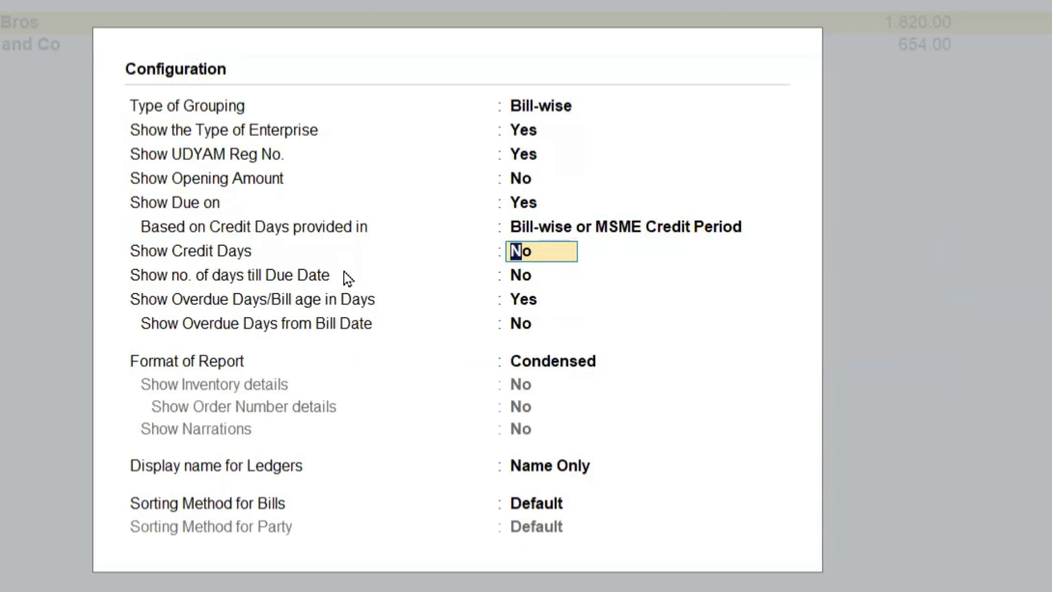
type("y")
key("Return")
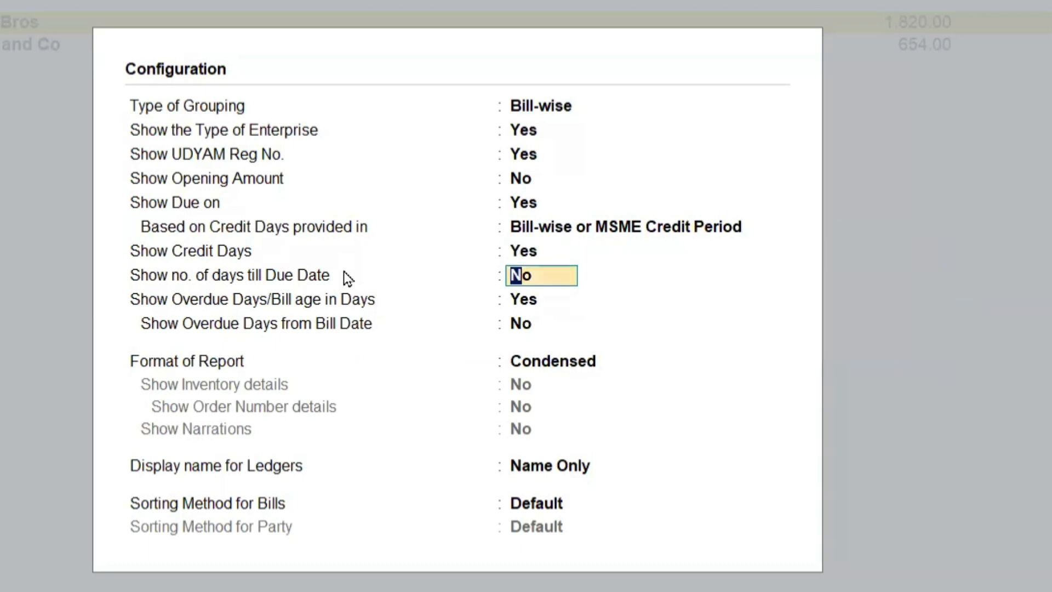
key("ctrl+a")
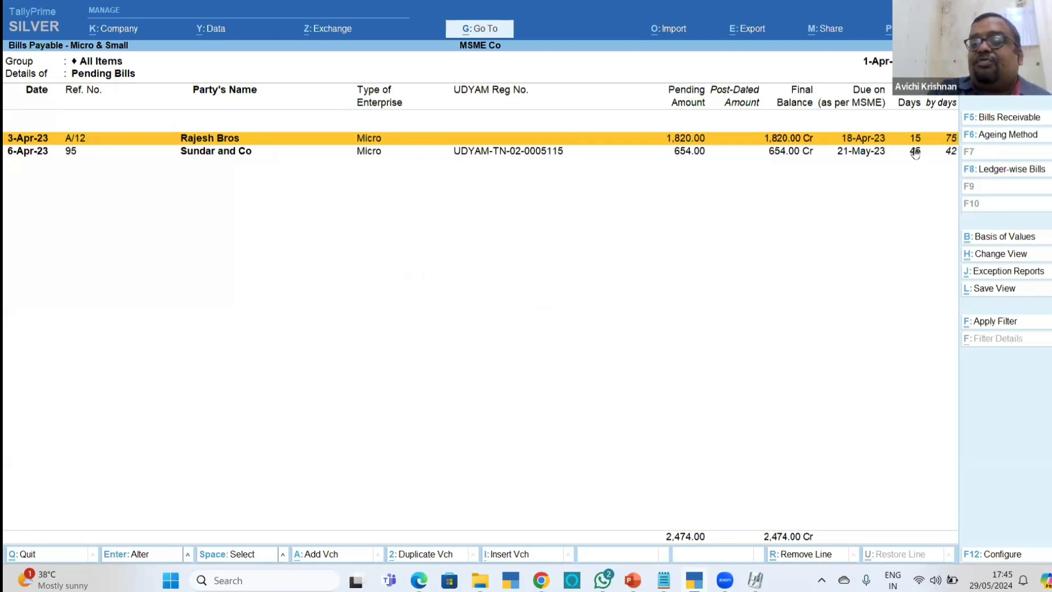
- Highlight the Sundar and Co bill, and set the report period's end date to 30.6
key("Down")
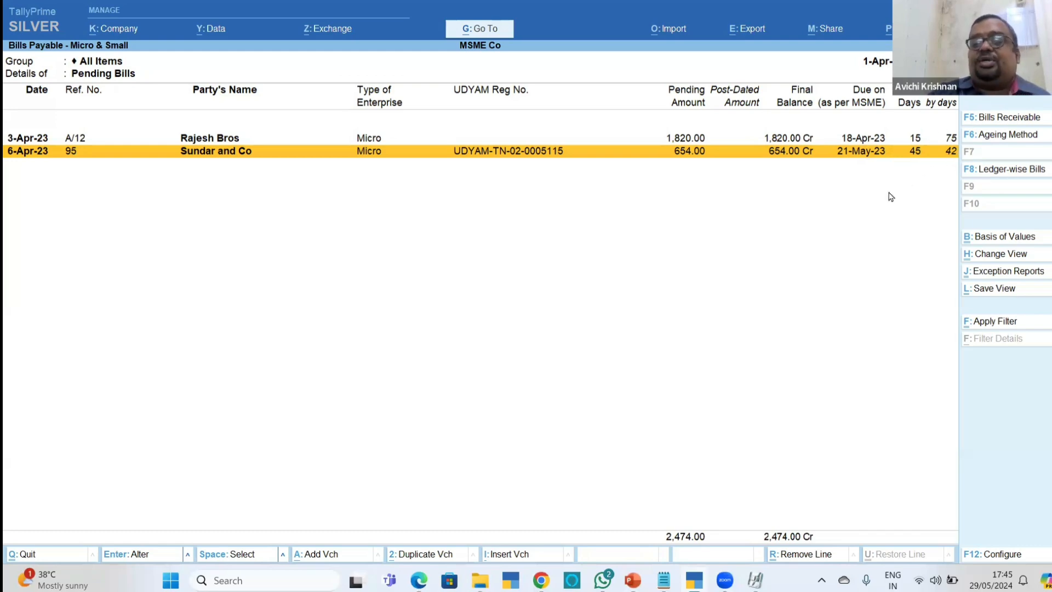
key("alt+F2")
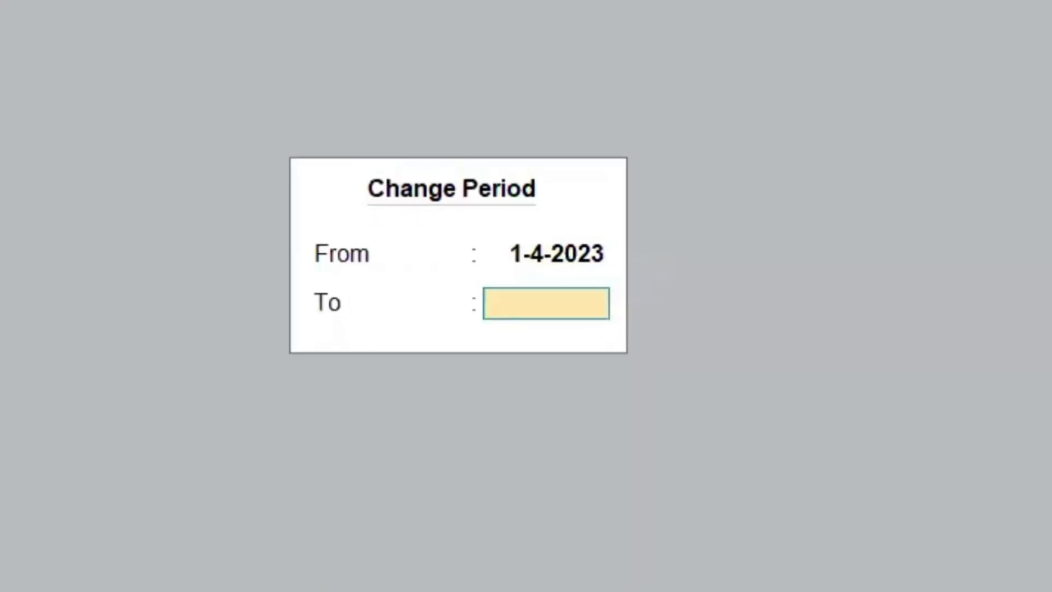
type("30.6")
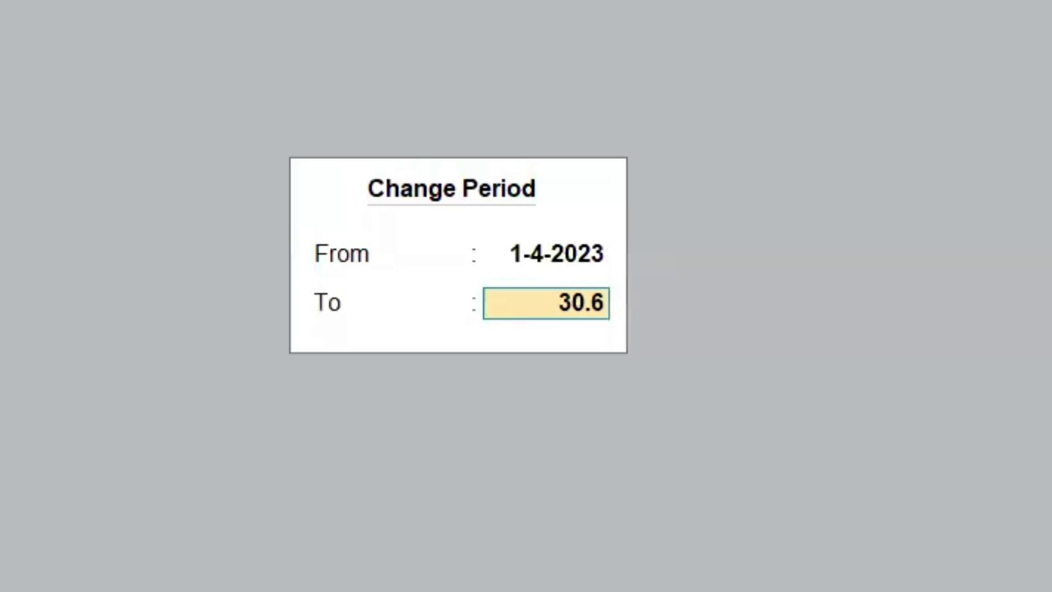
key("Return")
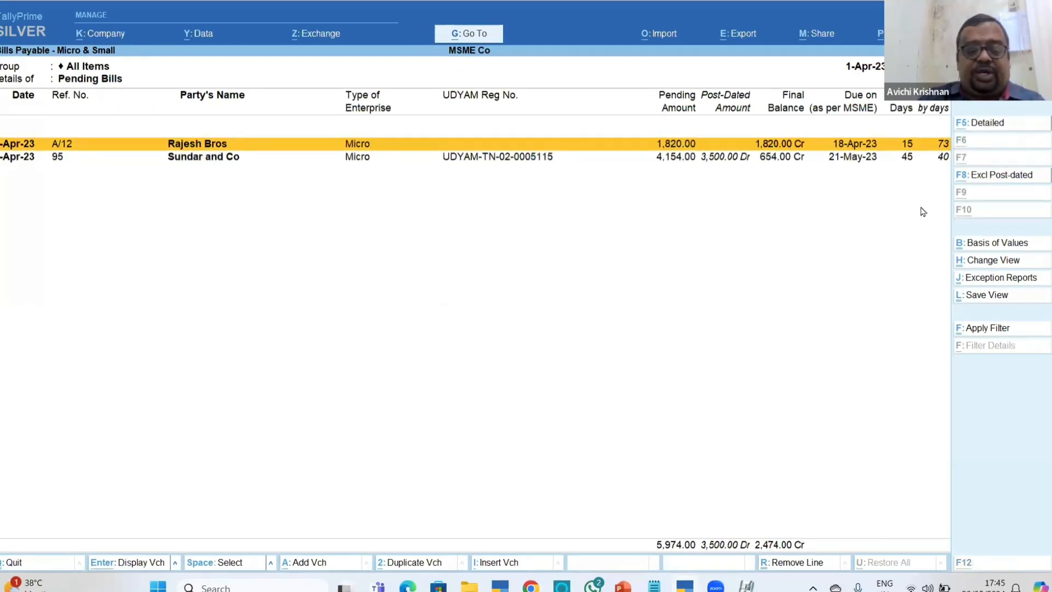
- Set the Bills Payable report period's end date to 31.5
key("alt+F2")
type("31")
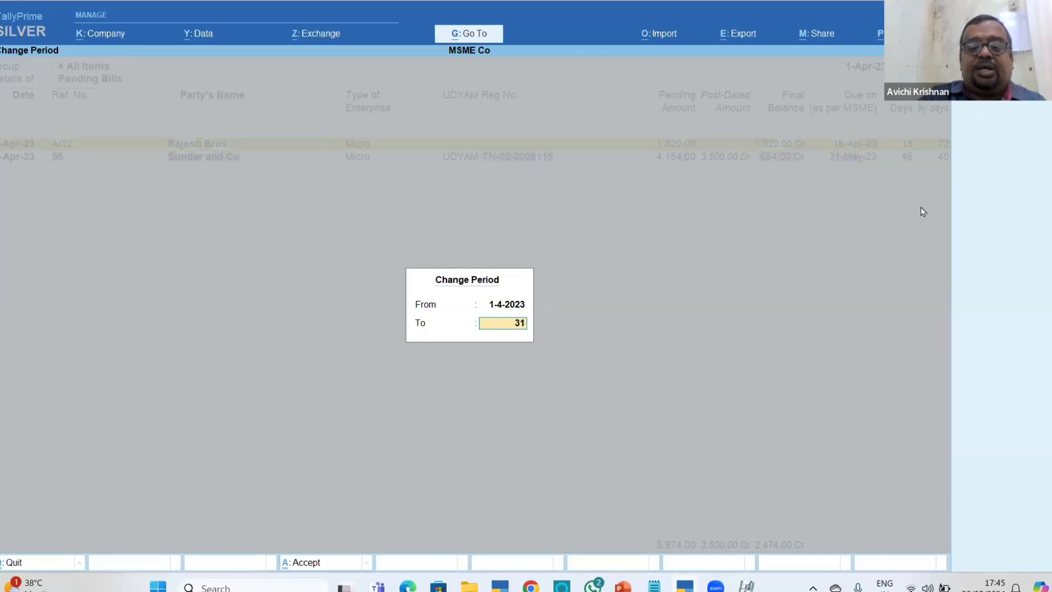
type(".5")
key("Return")
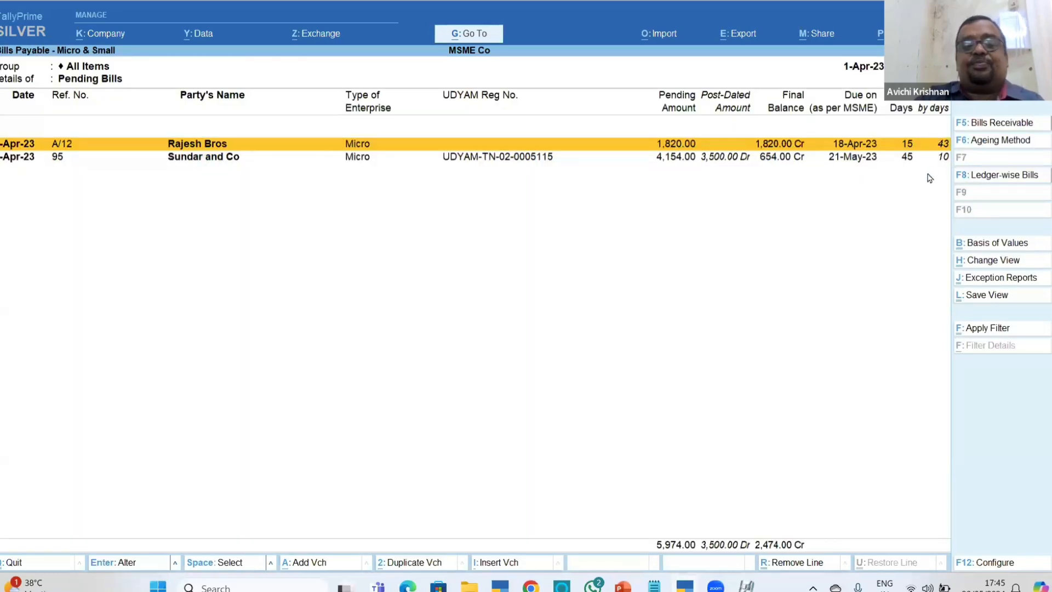
- Set the report period's end date to 30.4, and consult the MSME Features in Tally slide before returning to TallyPrime
key("alt+F2")
type("30.4")
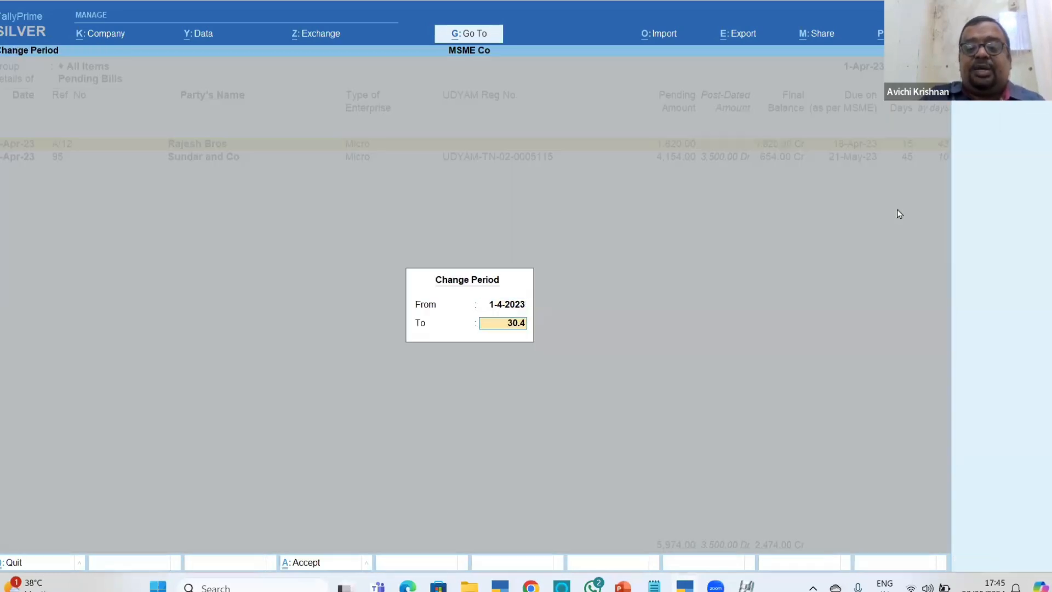
key("Return")
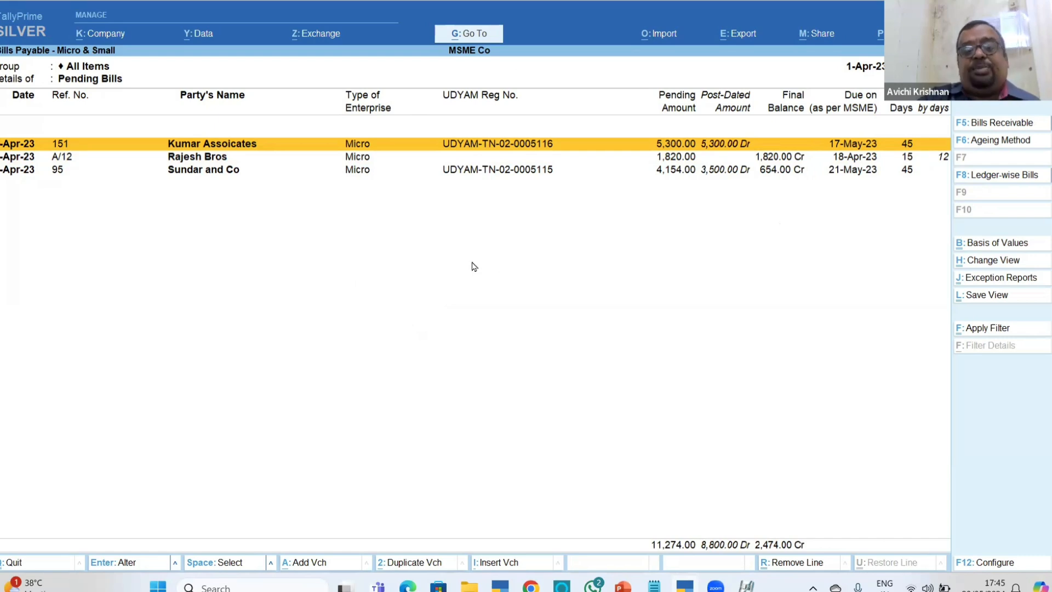
key("alt+Tab")
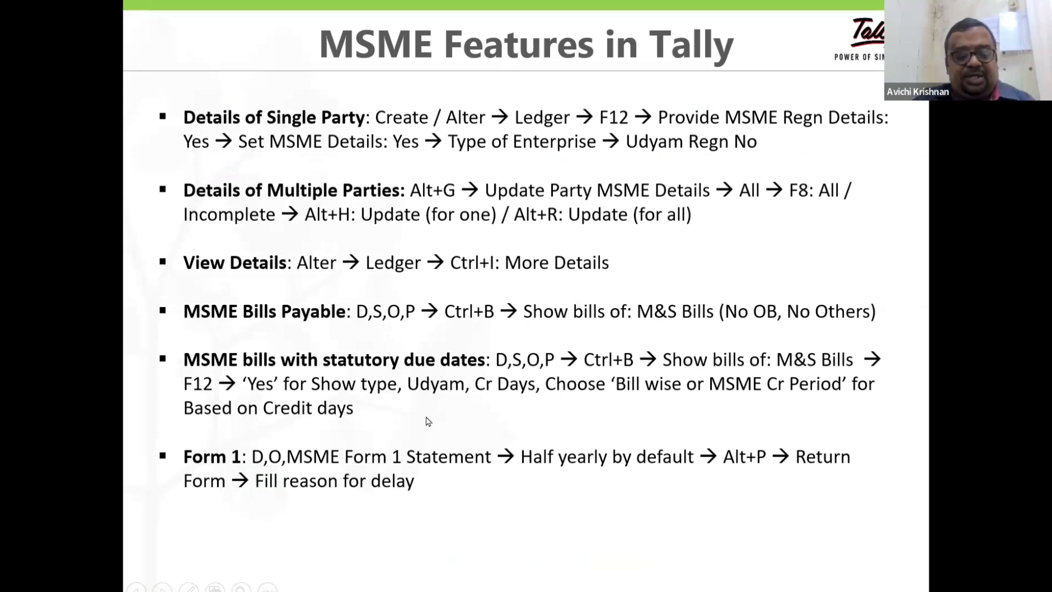
key("alt+Tab")
- Exit and reopen the Bills Payable report with Show Bills of set to Micro & Small Parties, and switch to the PowerPoint slide show
key("Escape")
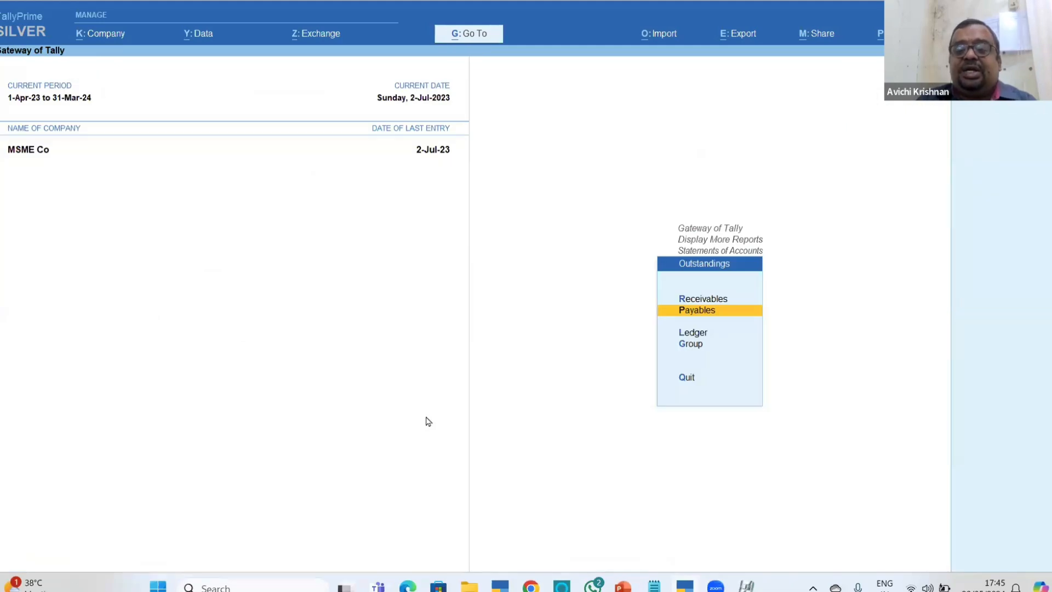
key("Return")
key("ctrl+b")
key("Down")
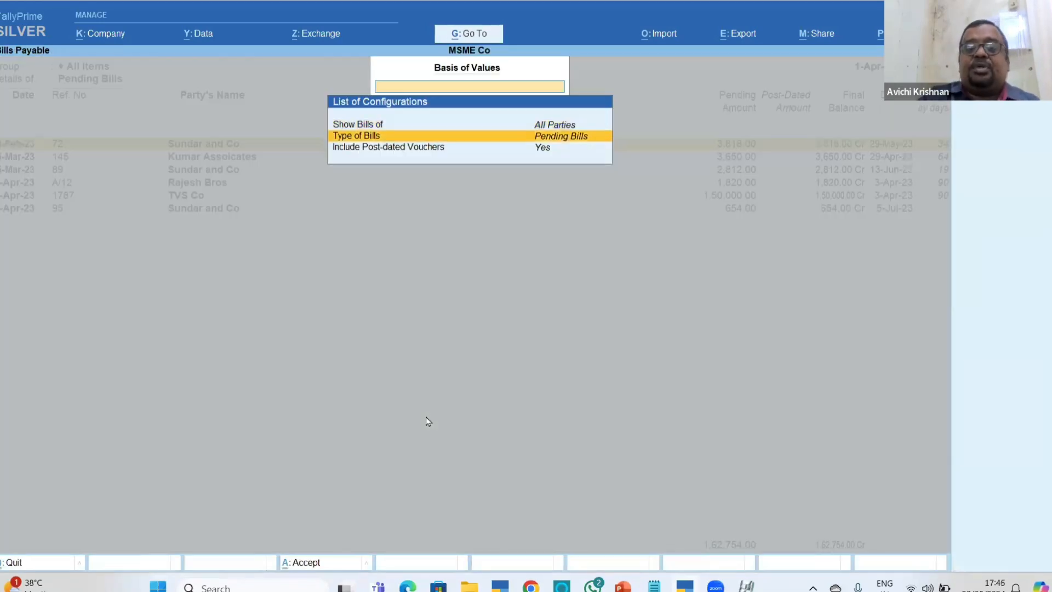
key("Up")
key("Return")
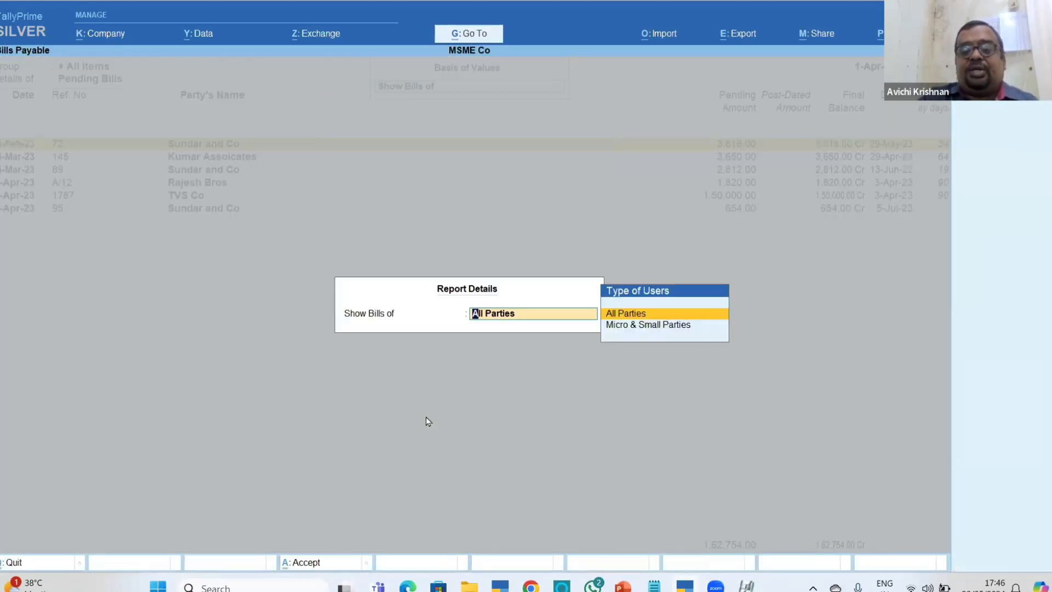
key("Down")
key("Return")
key("ctrl+a")
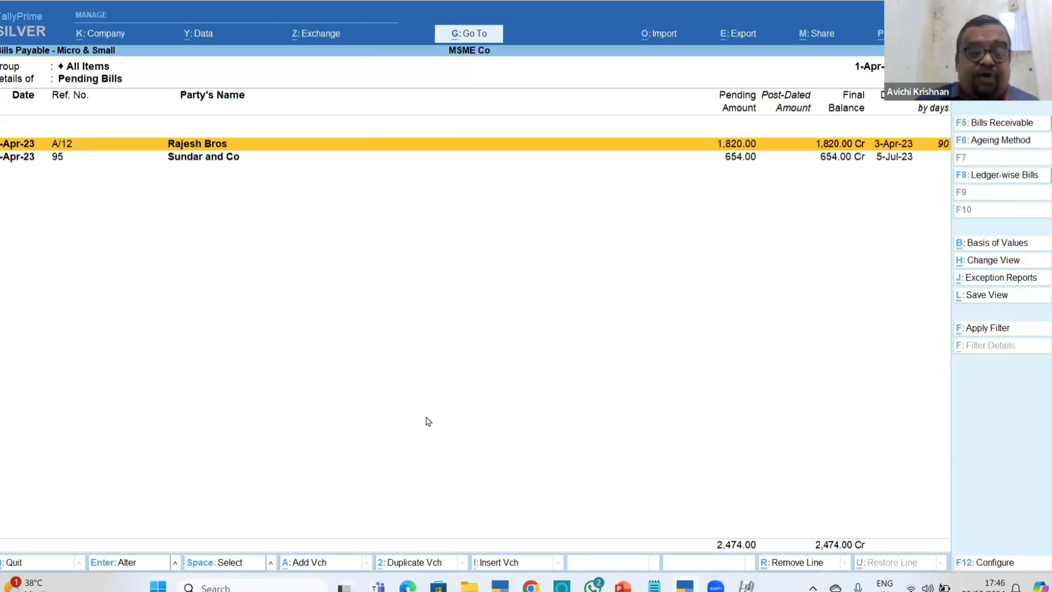
key("alt+Tab")
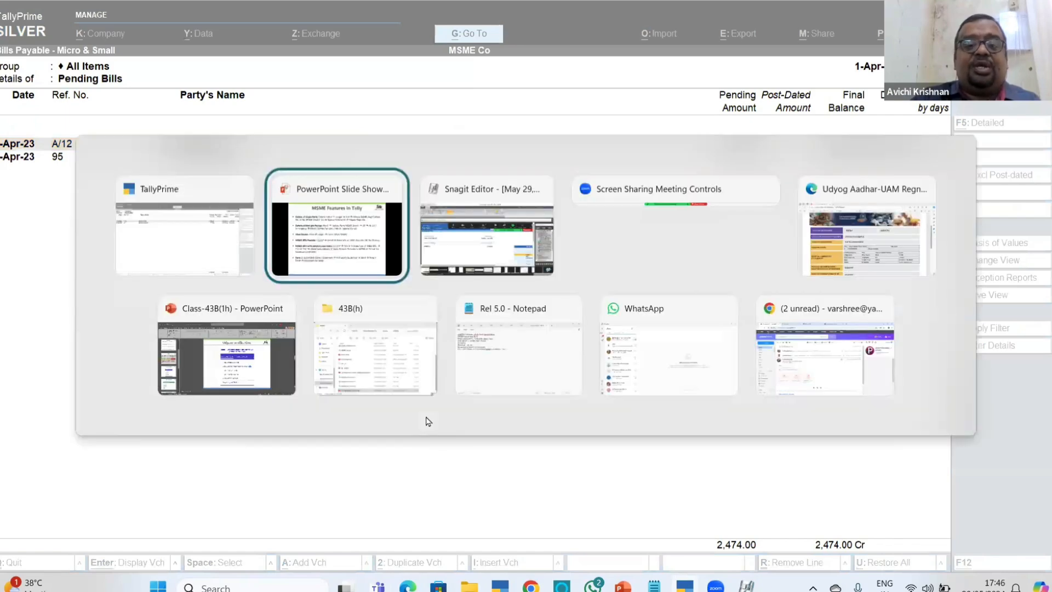